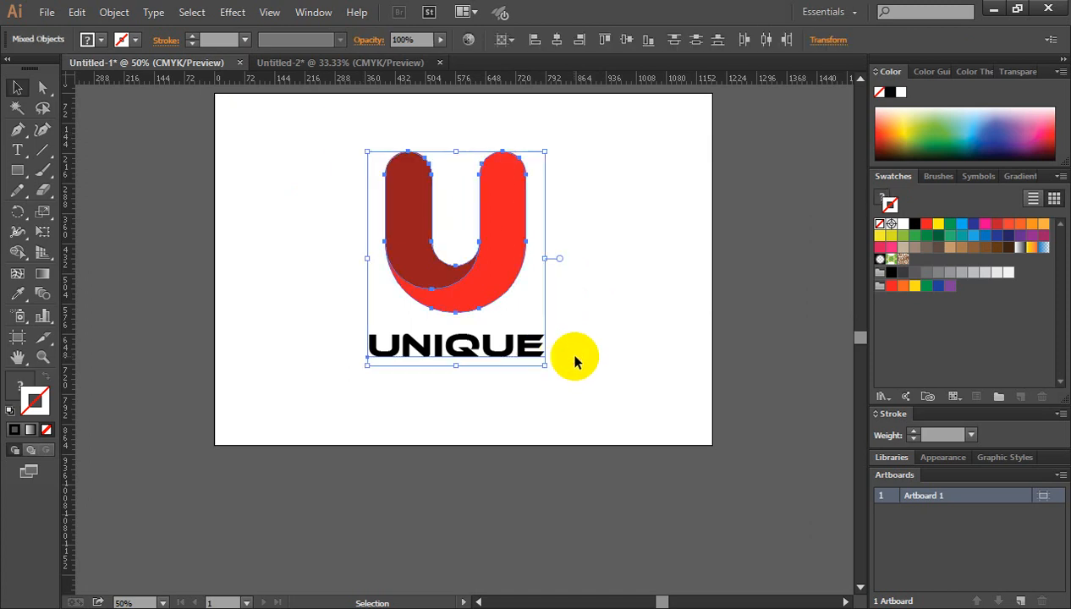
Step: Delete the existing U logo and text, and draw an unfilled circle with a 1 pt black stroke near the artboard's centre
key("Delete")
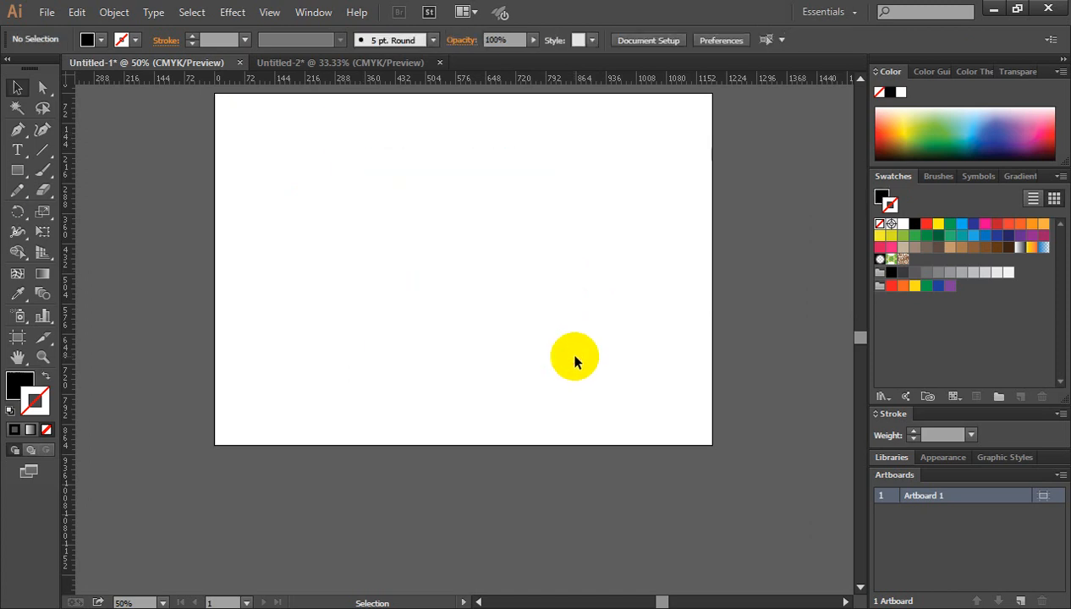
left_click(17, 171)
left_click_drag(15, 174, 94, 215)
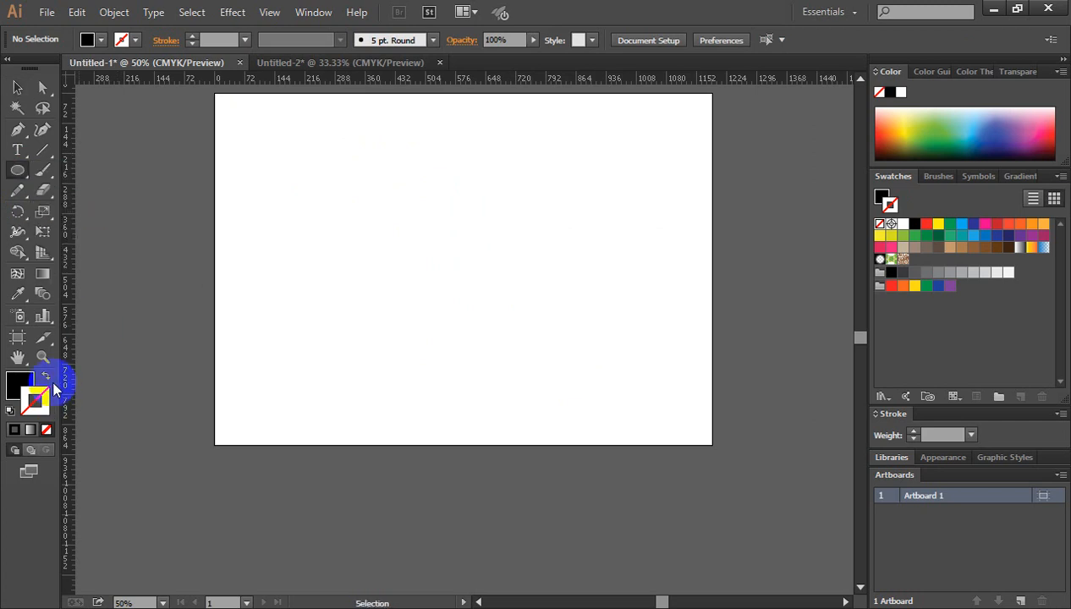
left_click(47, 378)
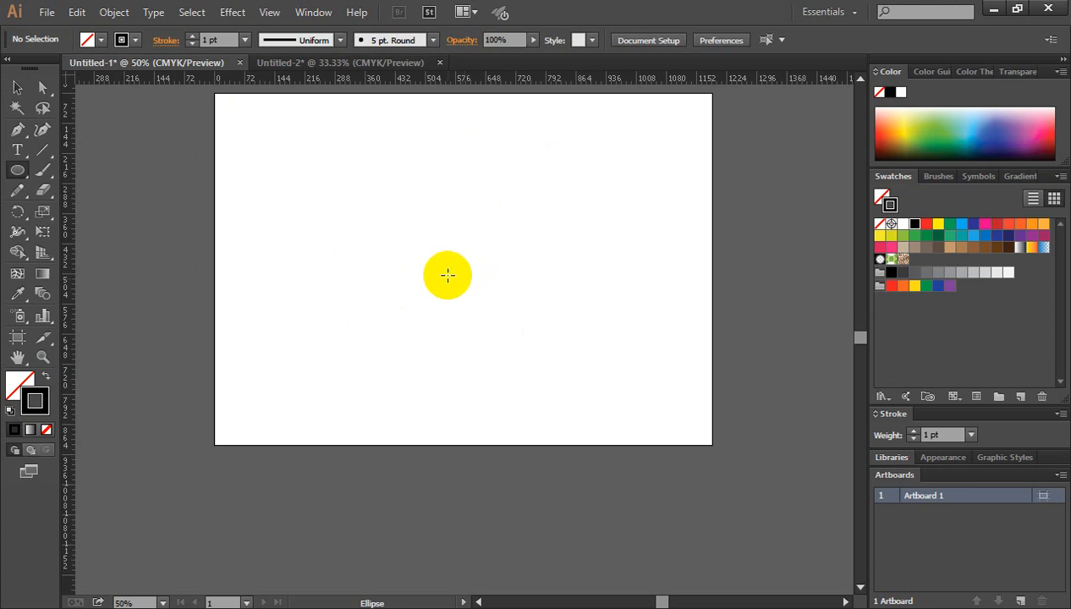
left_click_drag(448, 270, 490, 343)
left_click(17, 87)
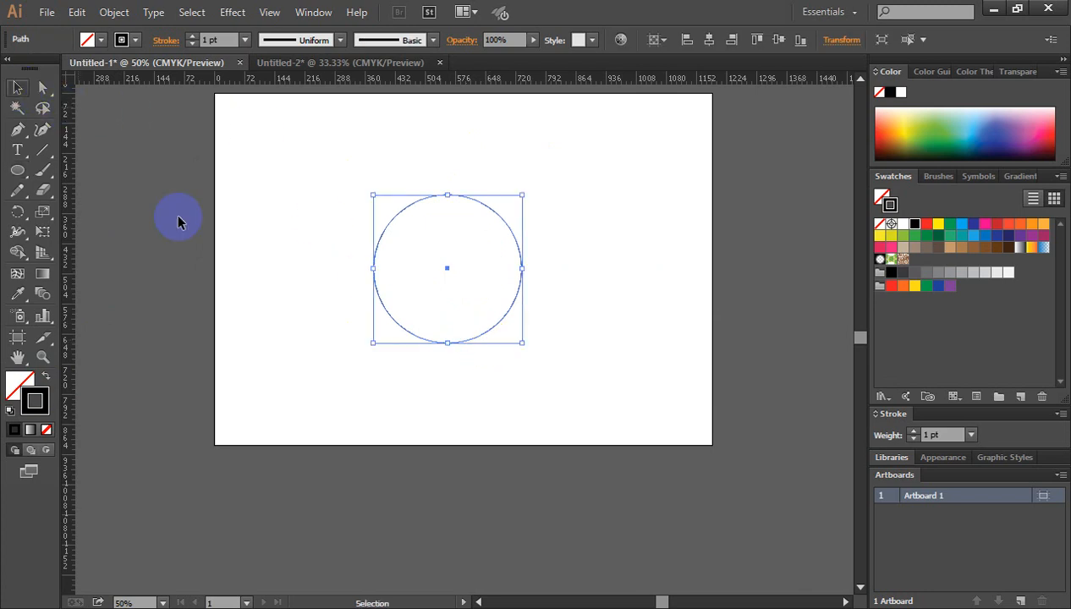
left_click(316, 314)
Step: Paste a copy of the circle in front and shrink it about its centre into a small concentric inner circle
key("ctrl+space")
left_click(434, 312, "ctrl")
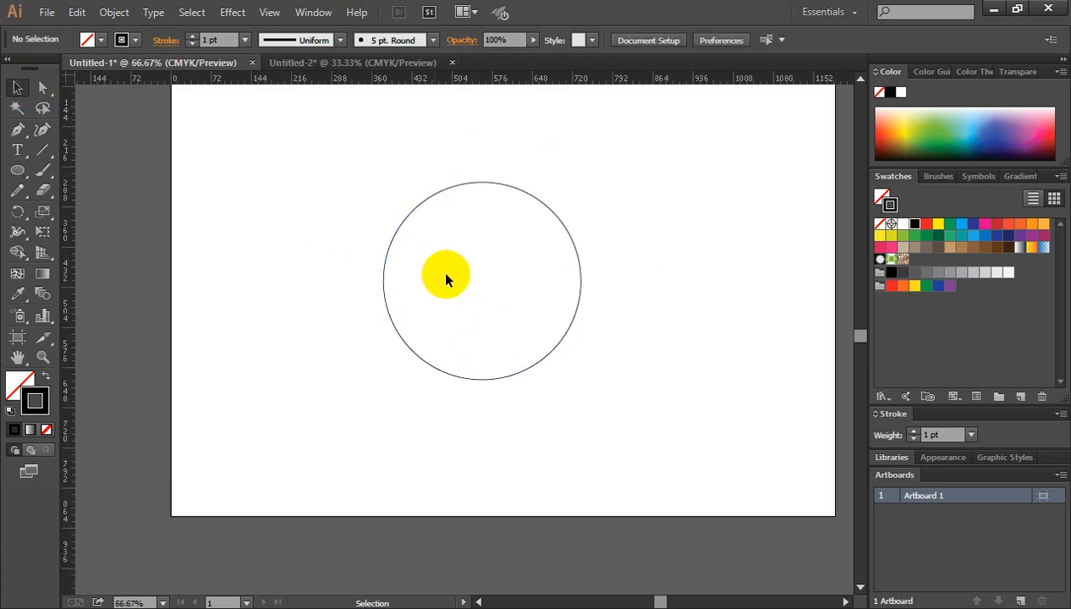
left_click(468, 184)
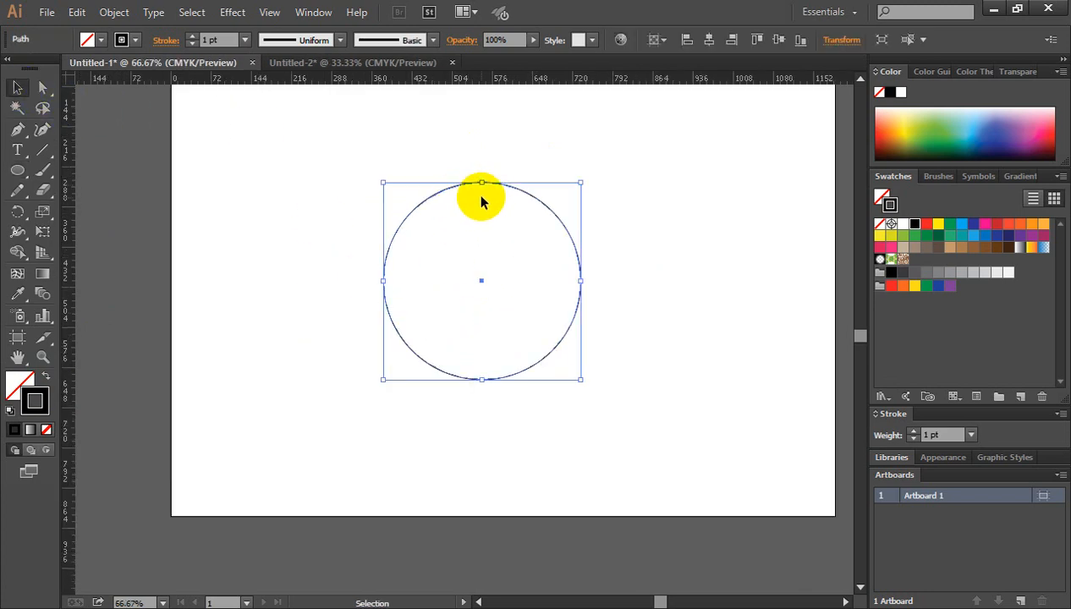
left_click(77, 12)
left_click(105, 92)
left_click(76, 12)
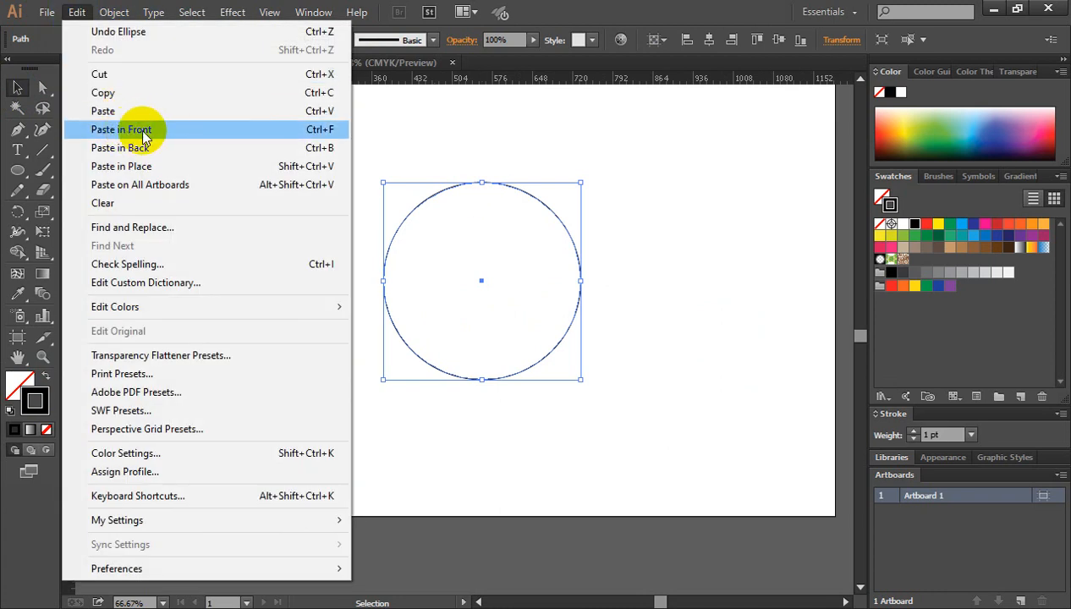
left_click(140, 129)
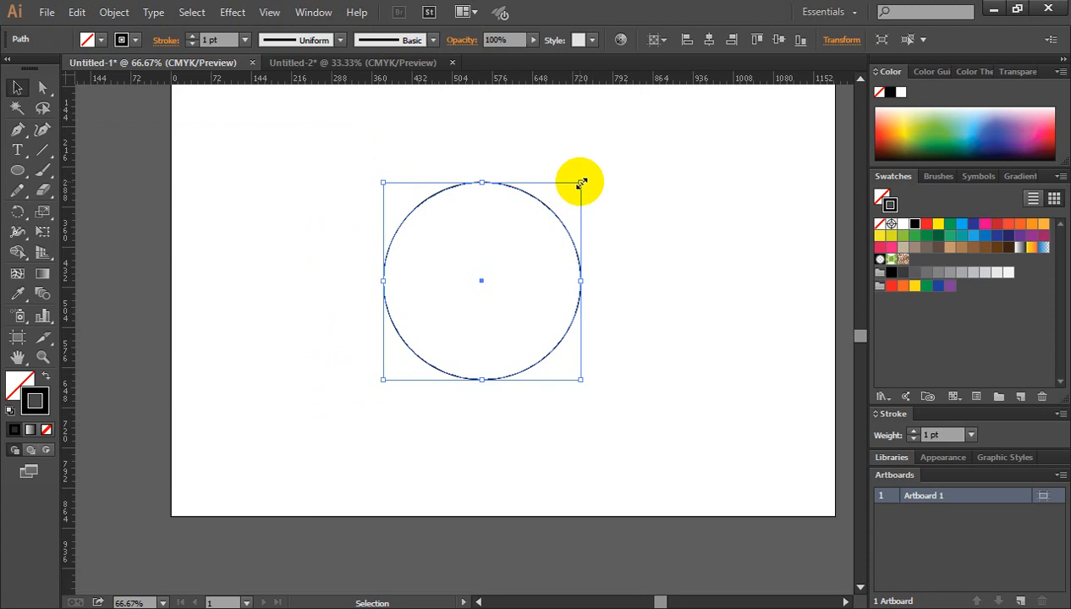
left_click_drag(581, 182, 546, 245)
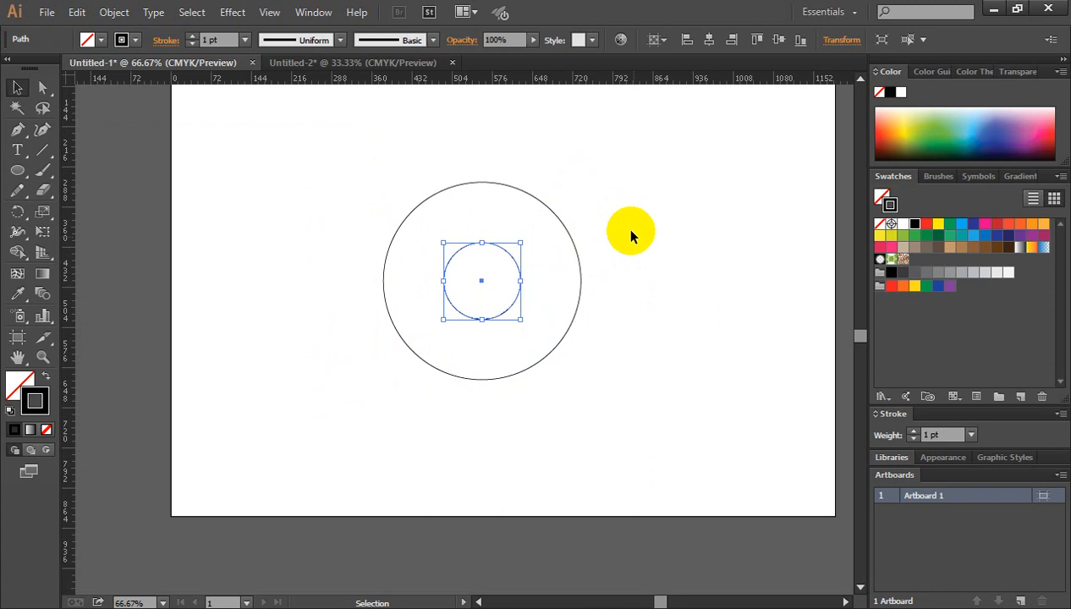
left_click(628, 231)
Step: Paste a copy of the inner circle in front and enlarge it proportionally leftward until it touches the outer circle's left edge
left_click(461, 254)
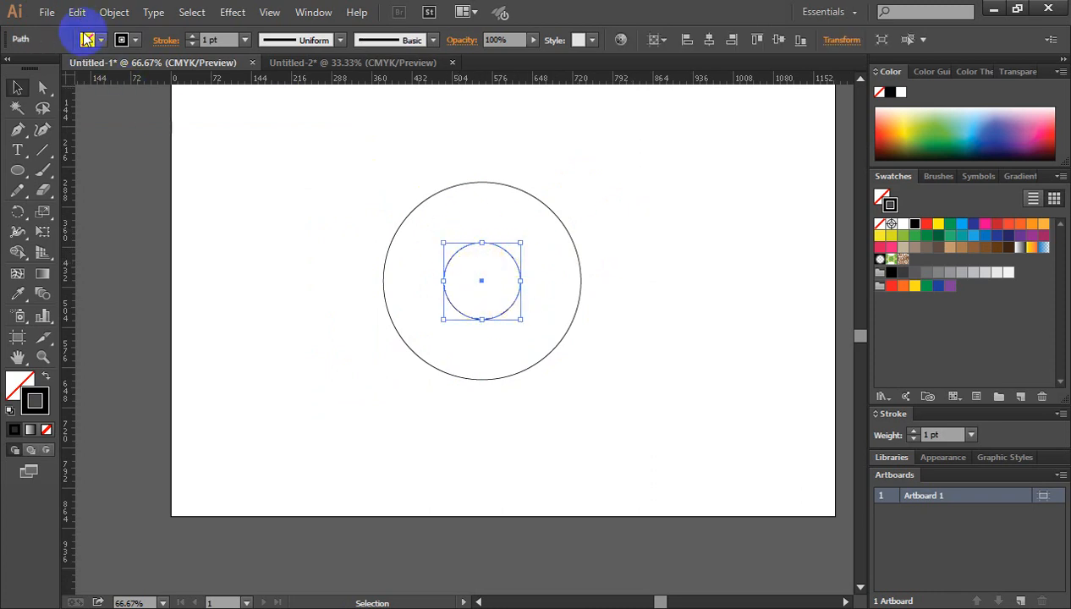
left_click(76, 12)
left_click(100, 91)
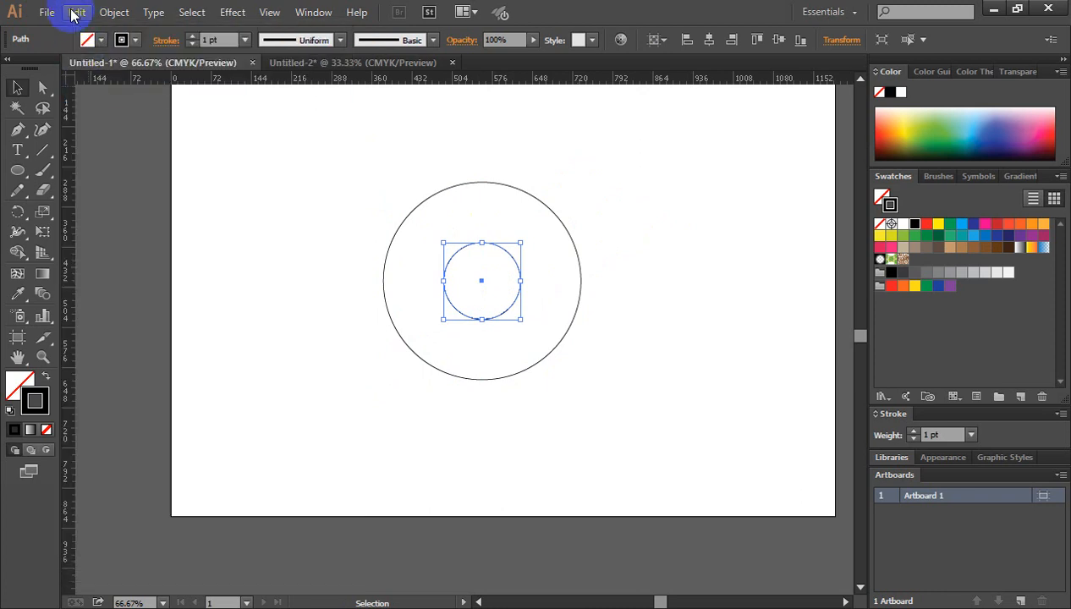
left_click(75, 12)
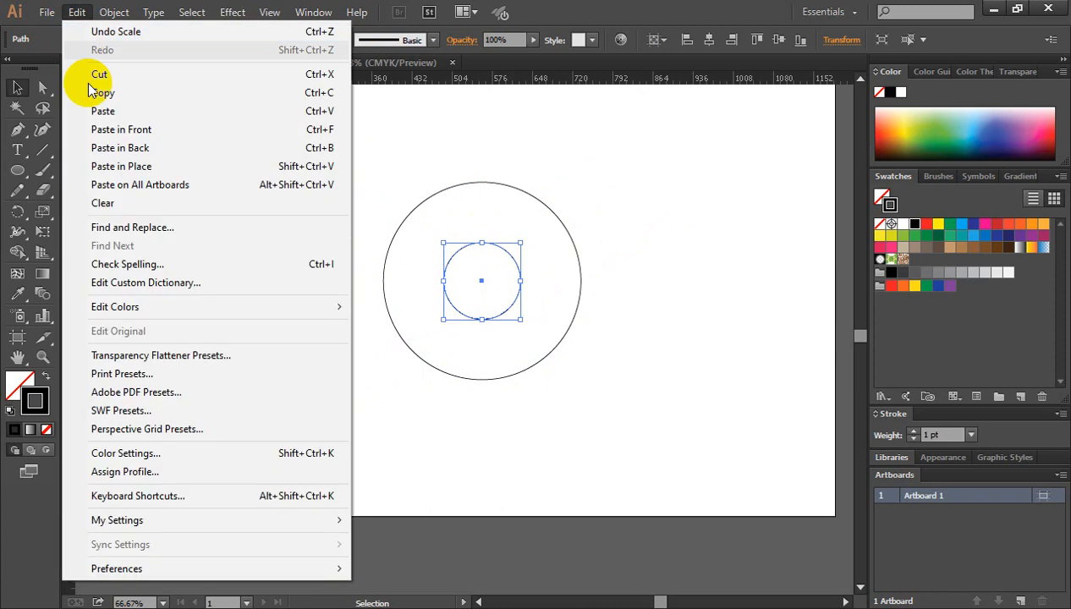
left_click(127, 131)
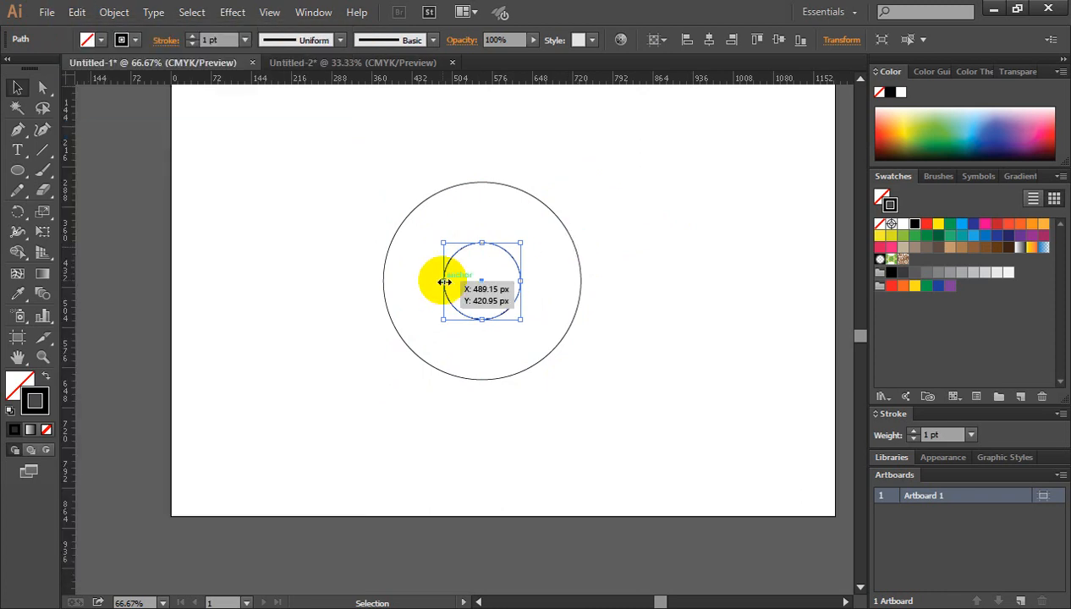
left_click_drag(443, 282, 388, 283)
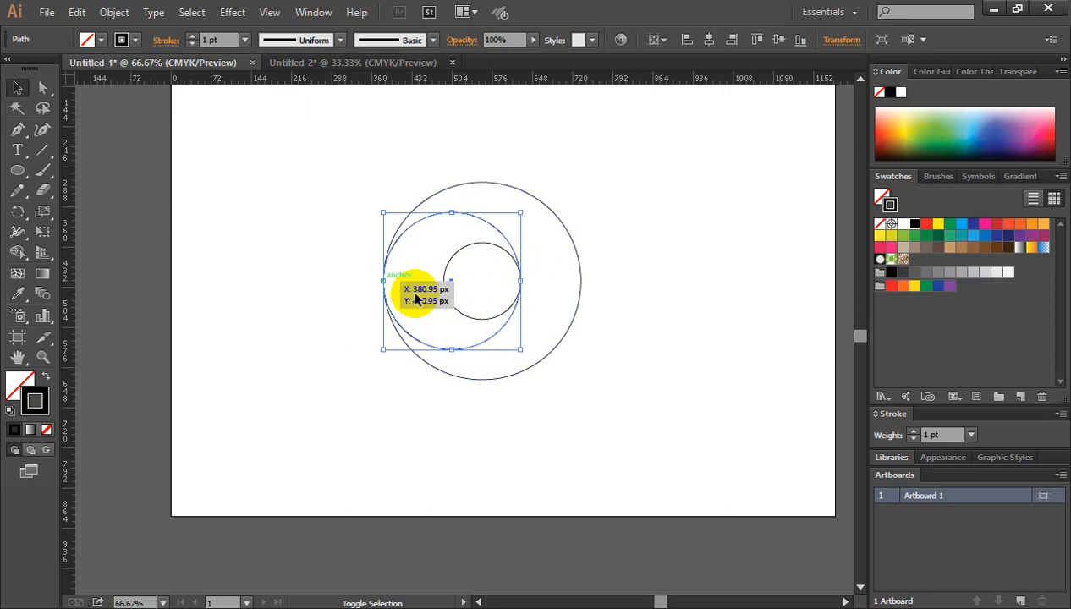
left_click(679, 318)
Step: Draw a tall rectangle spanning from the inner circle's right edge to the outer circle's right edge, extending above and below the circles
left_click_drag(18, 172, 63, 173)
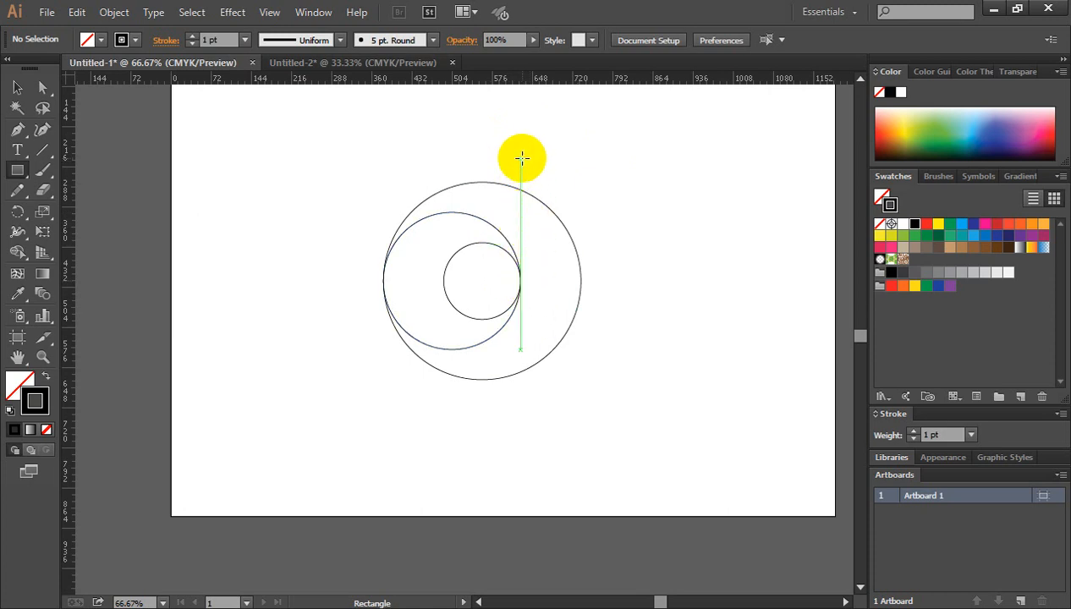
left_click_drag(520, 156, 580, 431)
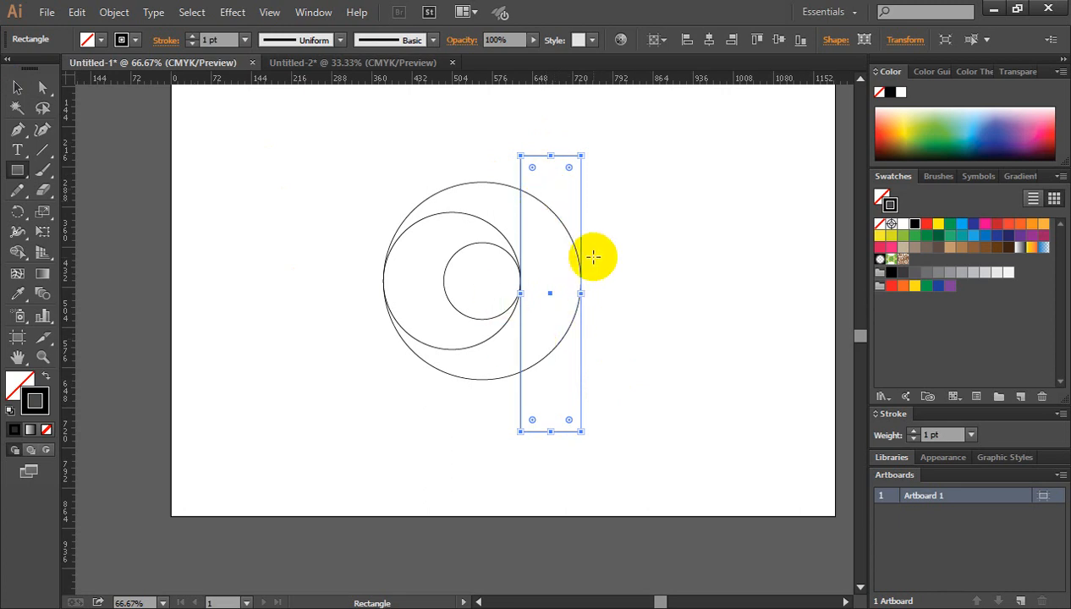
left_click(14, 88)
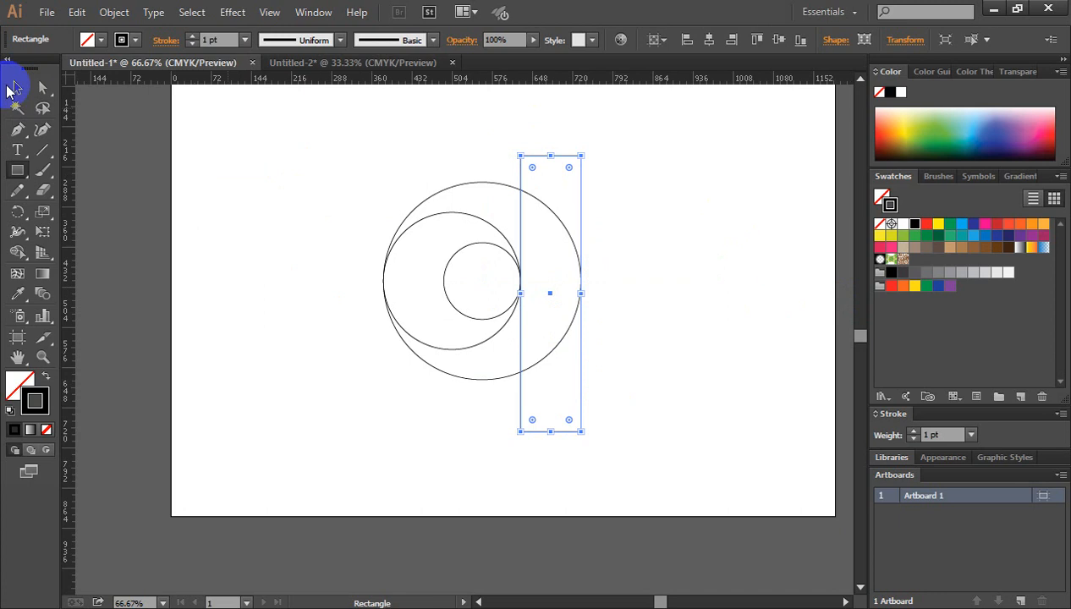
left_click(19, 88)
left_click(550, 247)
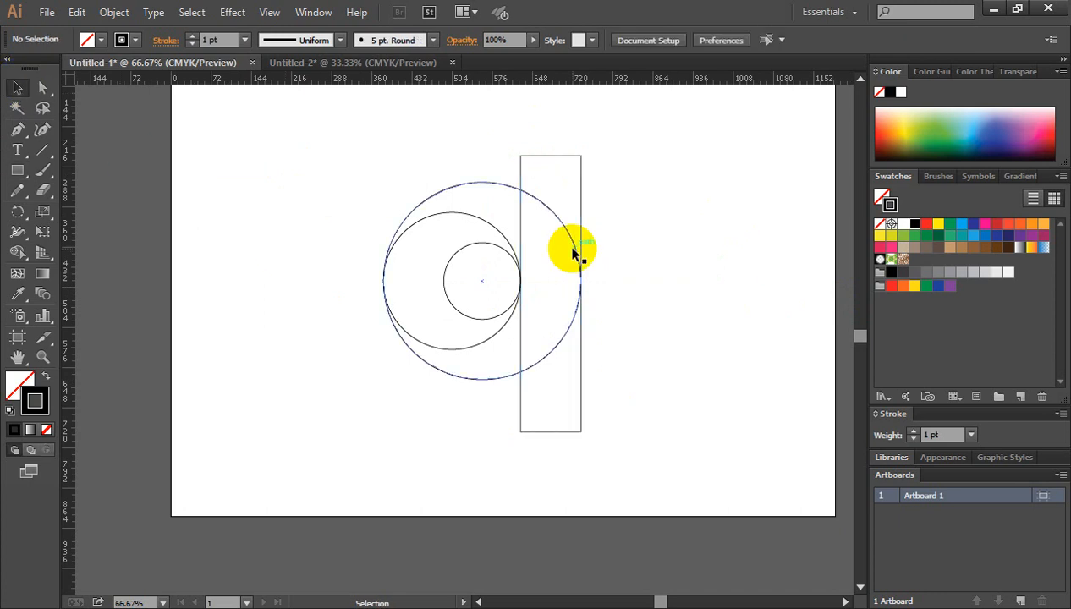
Step: Duplicate the rectangle horizontally to the left, aligning the copy between the left edges of the outer and inner circles
left_click(566, 161)
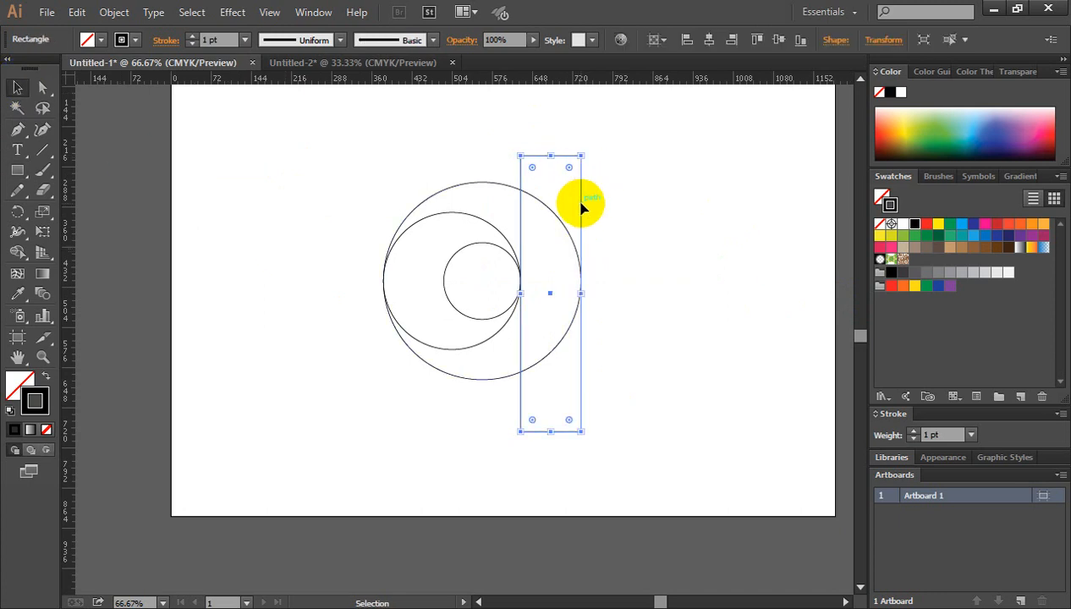
left_click_drag(579, 208, 443, 218)
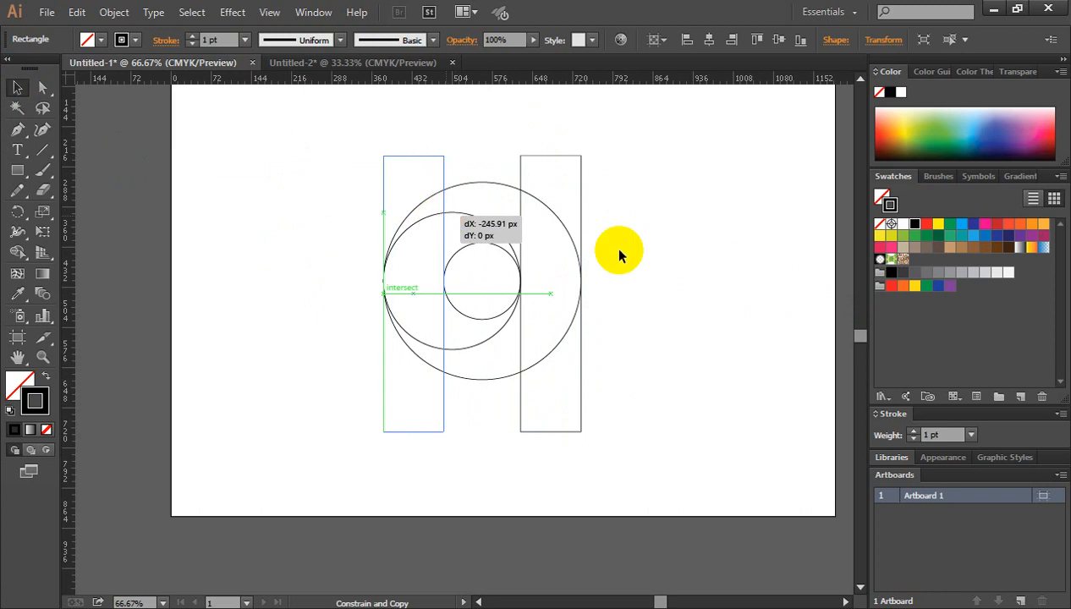
left_click(709, 248)
Step: Fully round the corners of both rectangles so they become pill shapes
scroll(711, 250, "down", 1)
left_click(411, 136)
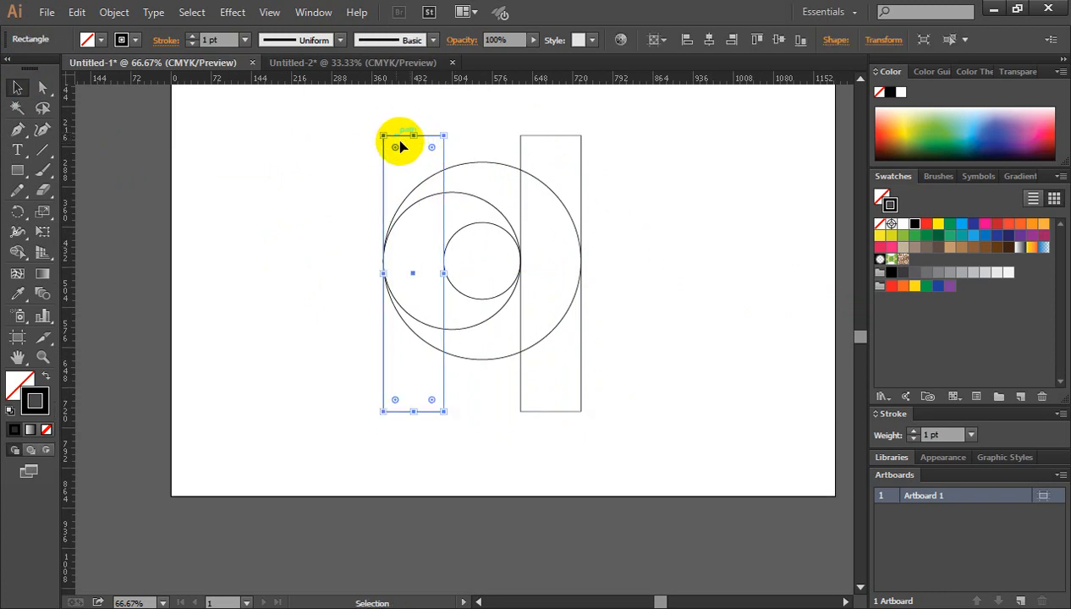
left_click_drag(395, 151, 447, 240)
left_click(546, 139)
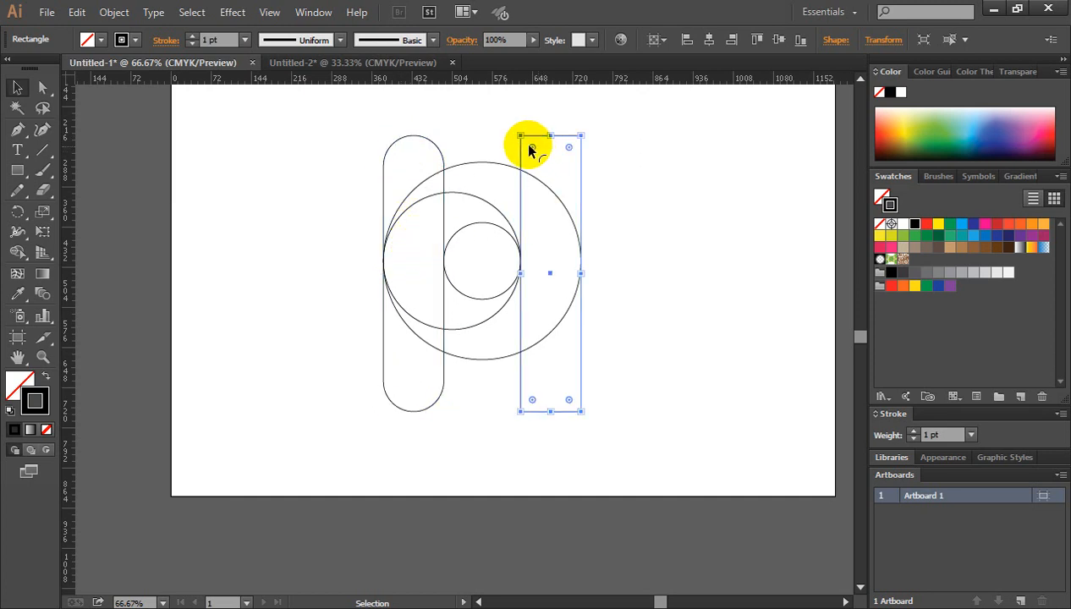
left_click_drag(532, 148, 564, 340)
left_click(660, 213)
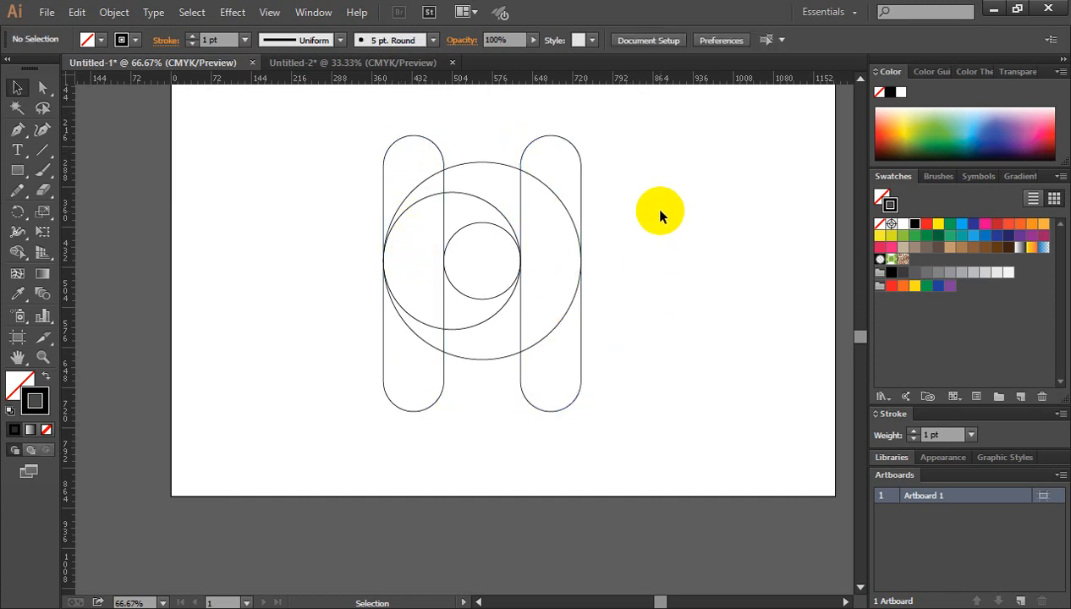
Step: With Shape Builder and a CMYK Red fill, merge the regions of the left stem and the medium circle's lower curve
left_click_drag(345, 110, 628, 397)
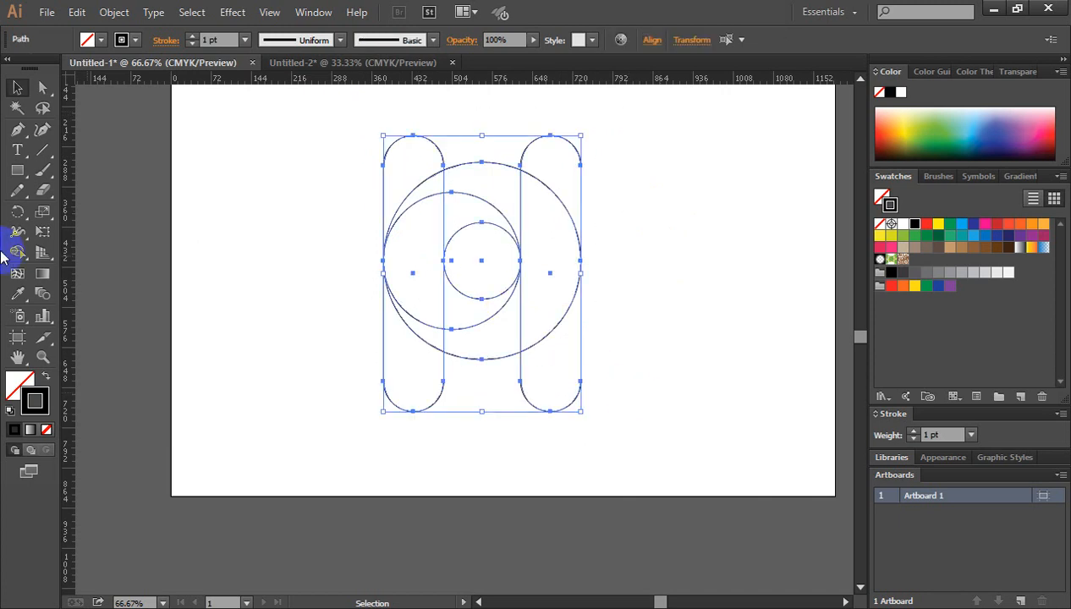
left_click(21, 262)
left_click(20, 385)
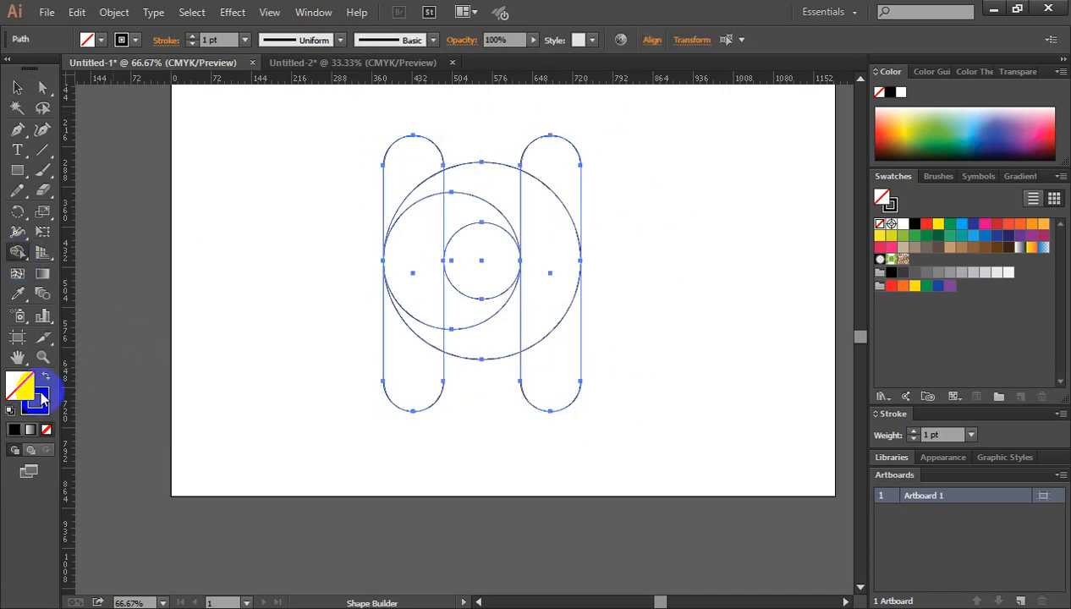
left_click(46, 378)
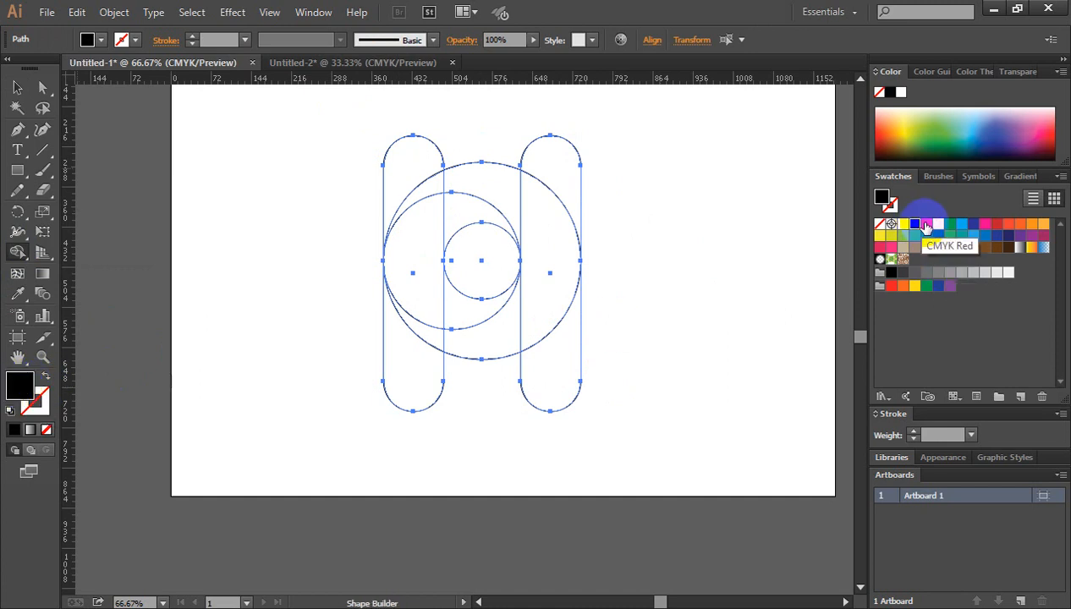
left_click(926, 225)
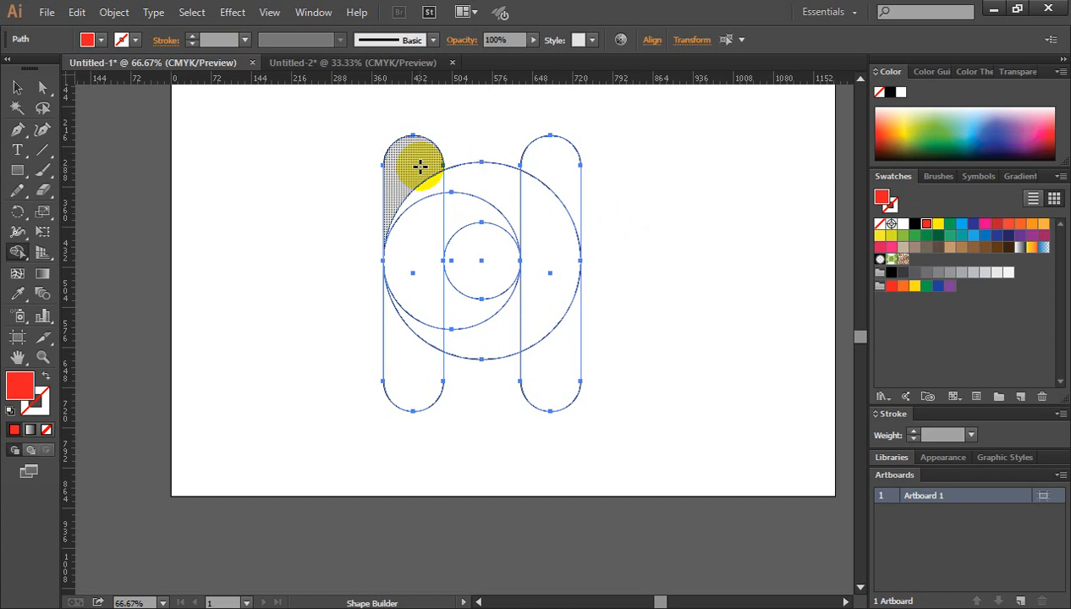
mouse_move(413, 164)
left_mouse_down()
mouse_move(419, 281)
mouse_move(431, 301)
mouse_move(482, 302)
left_mouse_up()
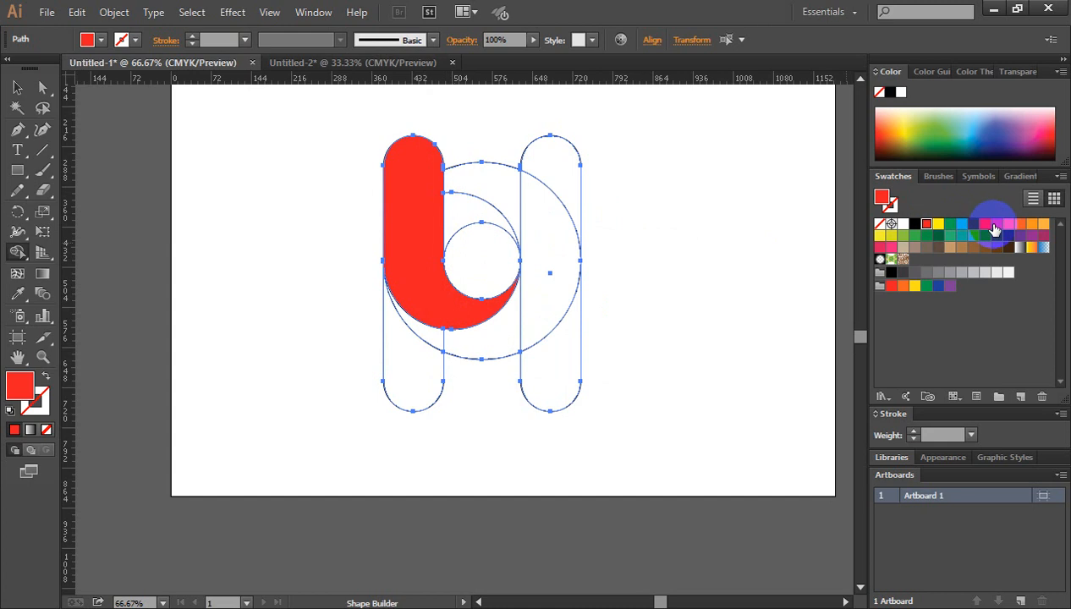
Step: Merge the right stem and the outer circle's lower curve with Shape Builder, using a darker red fill
left_click(997, 225)
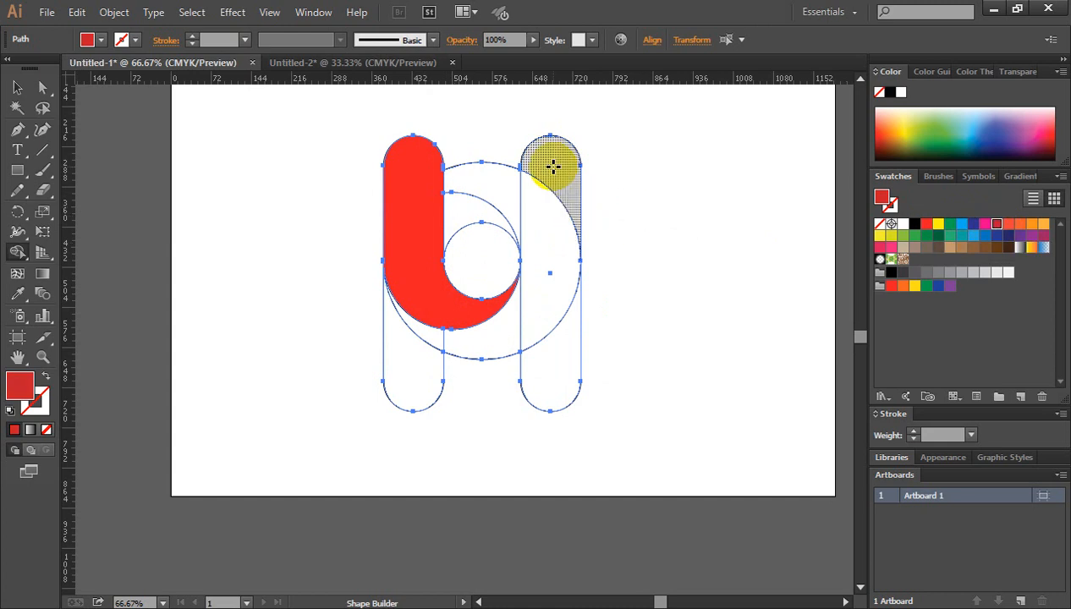
mouse_move(553, 167)
left_mouse_down()
mouse_move(561, 272)
mouse_move(524, 327)
mouse_move(499, 342)
mouse_move(440, 337)
left_mouse_up()
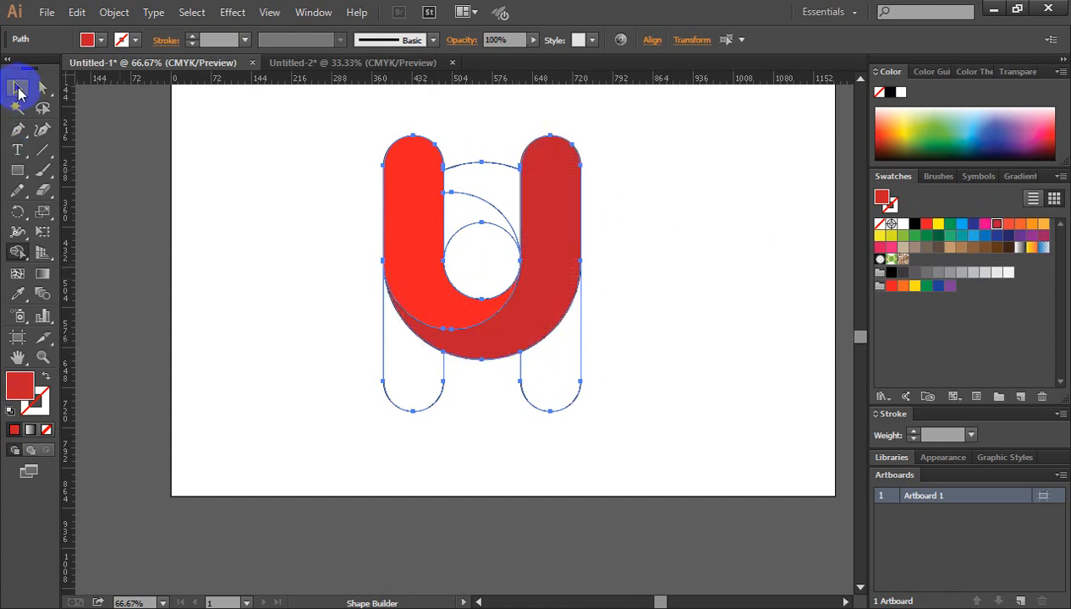
left_click(18, 88)
left_click(277, 270)
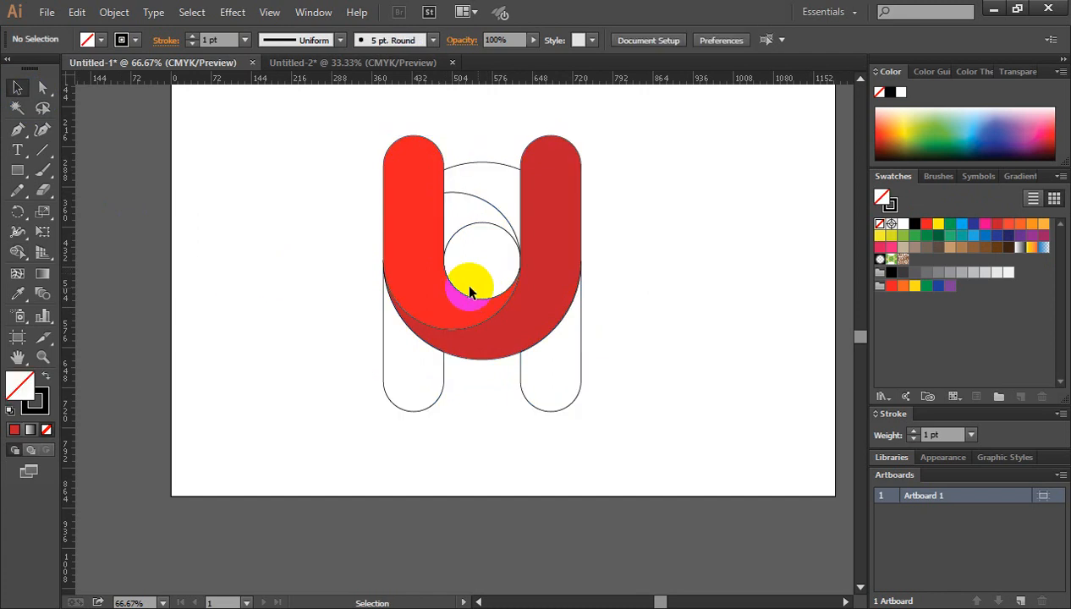
Step: Move the two red shapes together to the right, away from the leftover outlines, and delete those outlines
key("ctrl+minus")
left_click(415, 256)
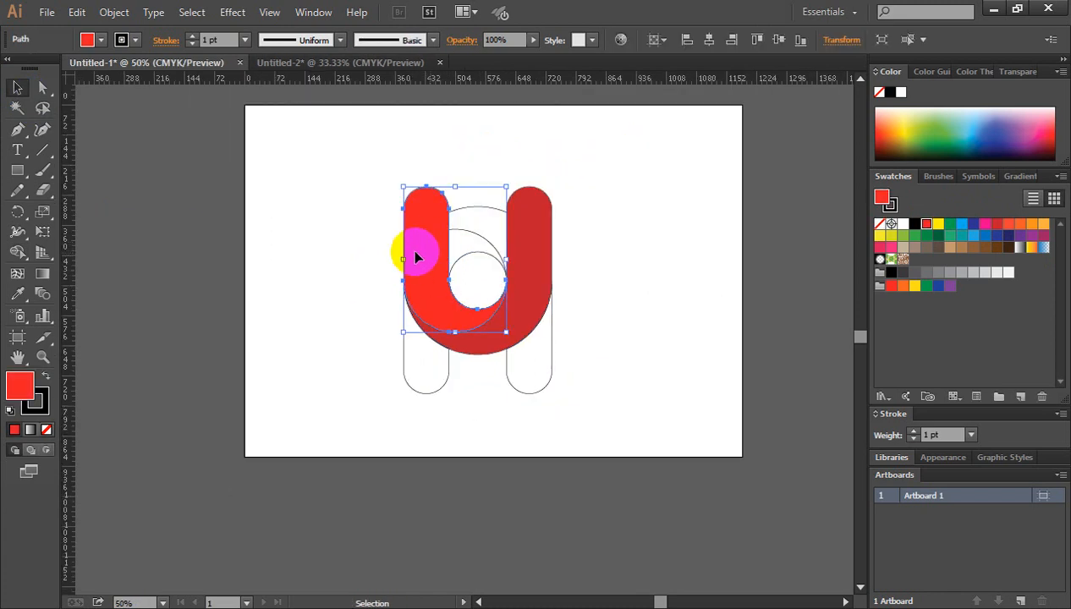
left_click(519, 248, "shift")
left_click_drag(520, 247, 731, 258)
left_click_drag(379, 180, 569, 417)
left_click(569, 417)
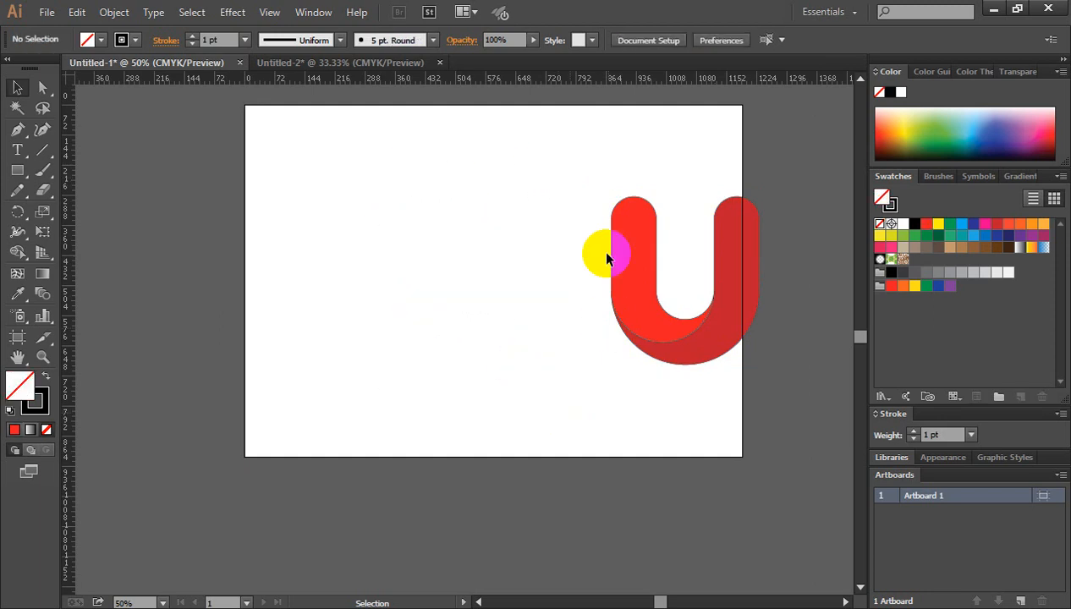
Step: Move both red shapes of the U back to the centre of the artboard
left_click_drag(581, 179, 732, 371)
left_click_drag(712, 314, 531, 321)
left_click(641, 382)
Step: Remove the stroke from both the dark red and the bright red shapes of the U
scroll(473, 314, "up", 1)
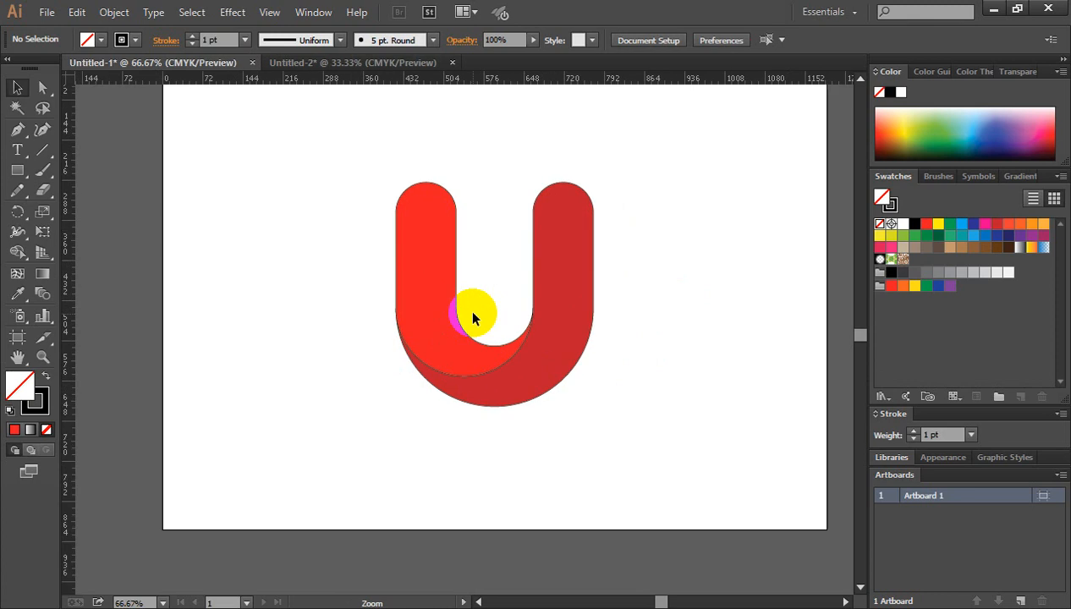
left_click(573, 292)
left_click(42, 397)
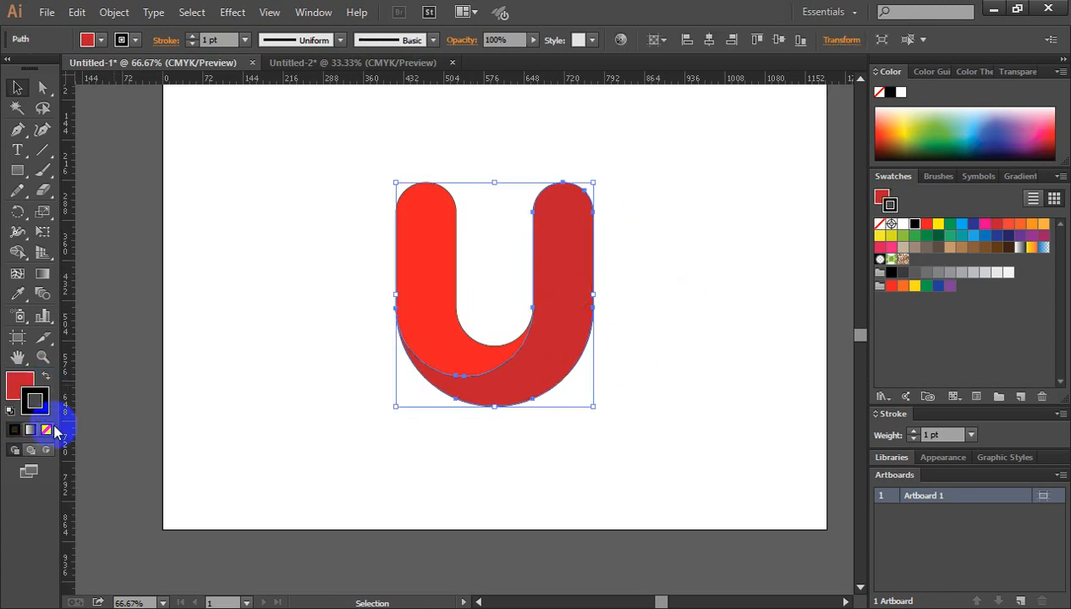
left_click(45, 430)
left_click(301, 323)
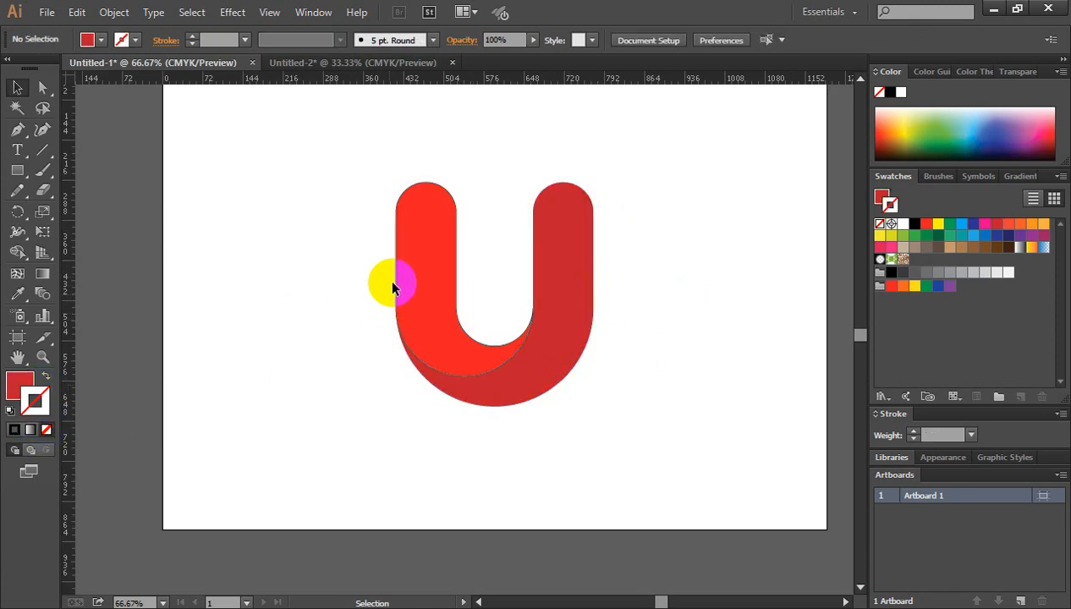
left_click(419, 262)
left_click(45, 430)
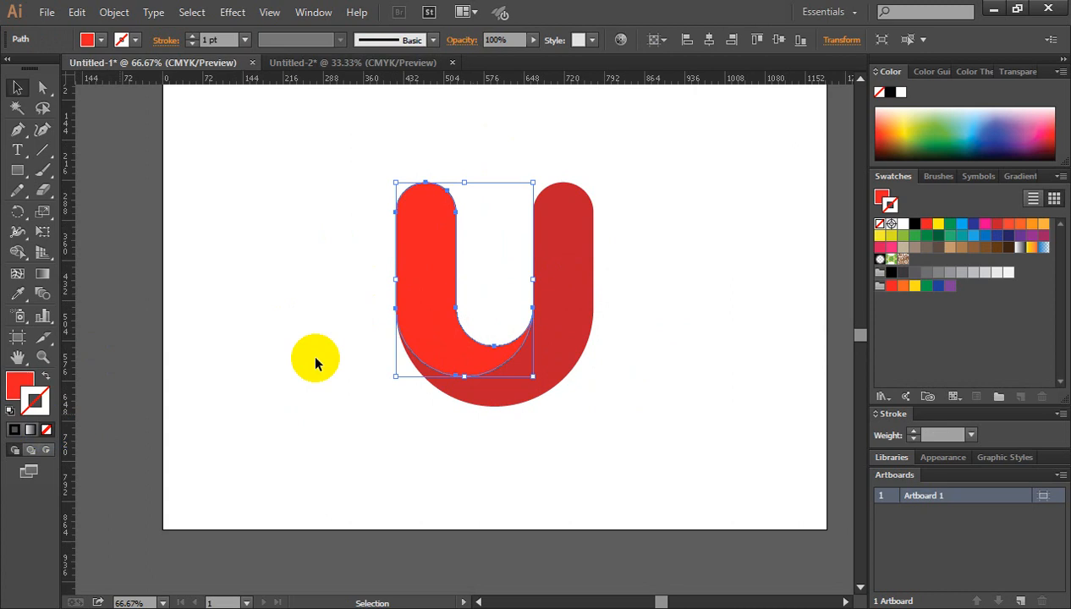
left_click(308, 339)
key("ctrl+minus")
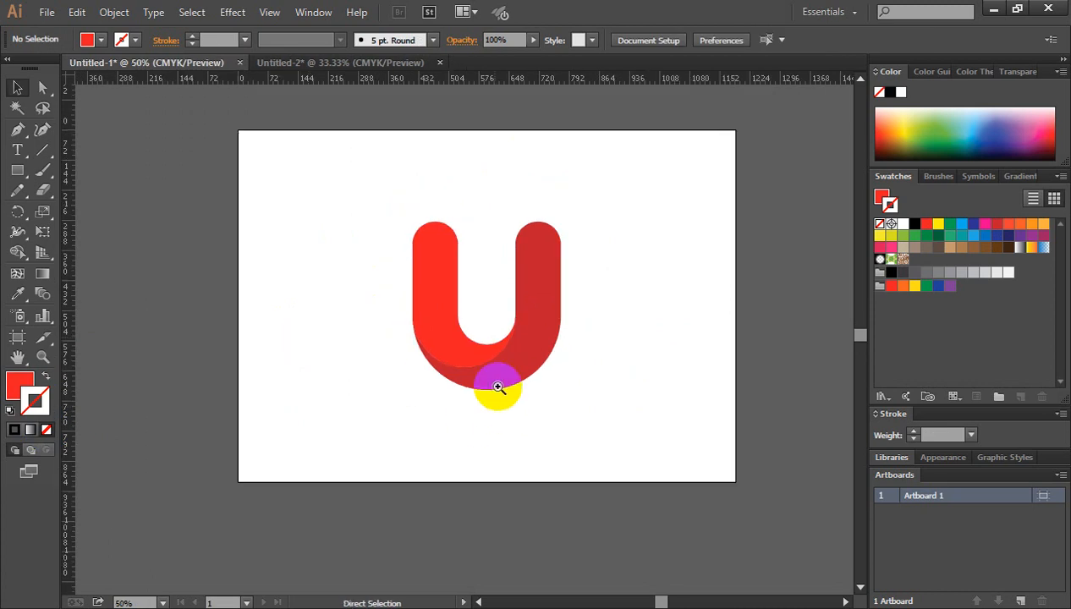
left_click(497, 384, "ctrl")
left_click_drag(501, 376, 510, 374)
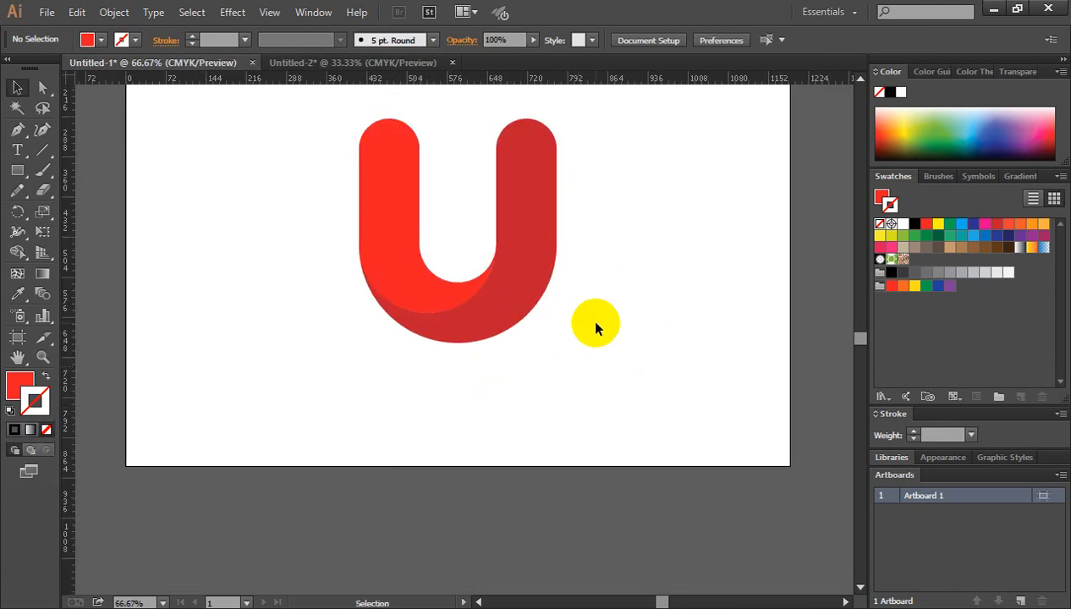
left_click(516, 203)
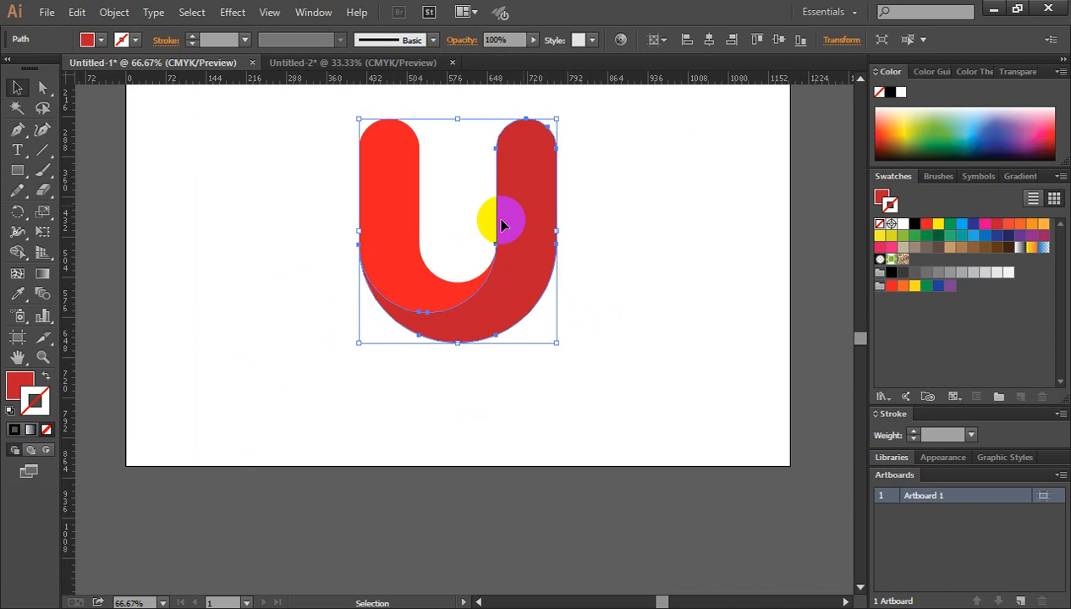
left_click(626, 270)
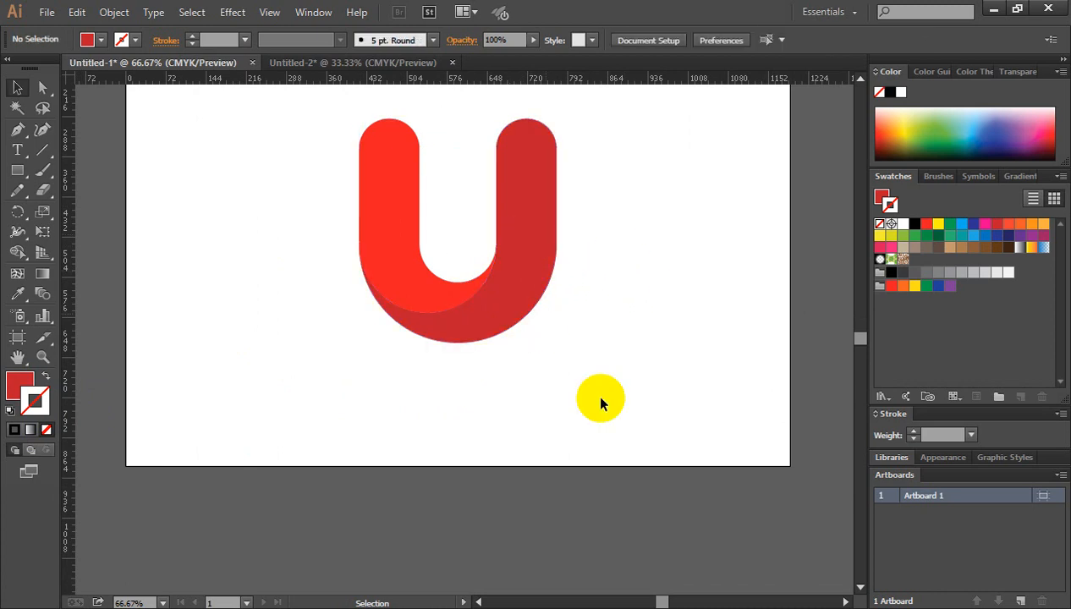
left_click_drag(249, 160, 499, 325)
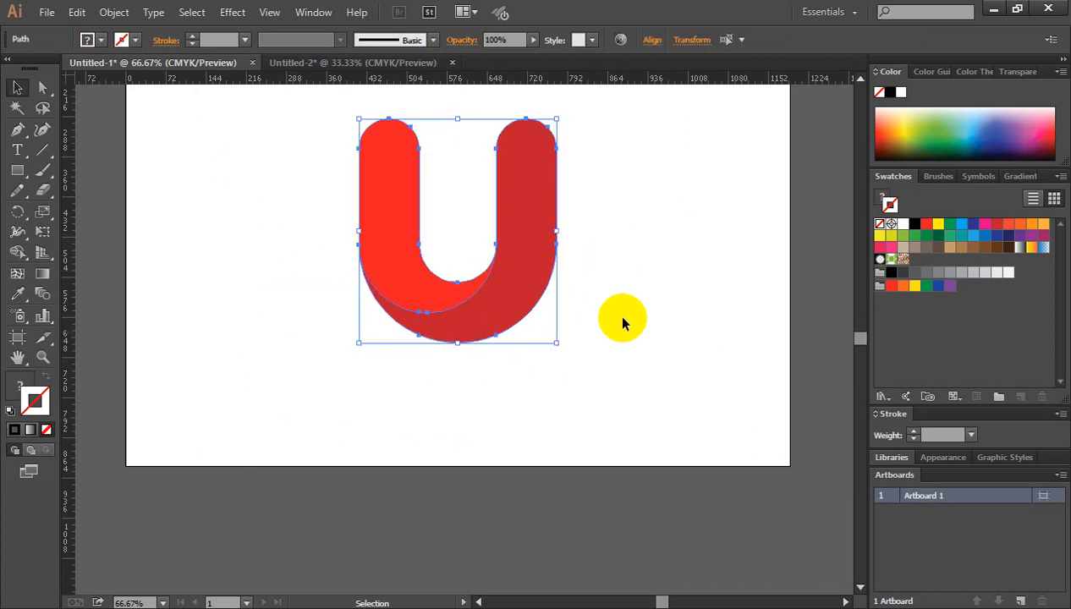
left_click(626, 315)
Step: Change the fill of the U's right-hand shape to the darker red #931423
left_click(518, 232)
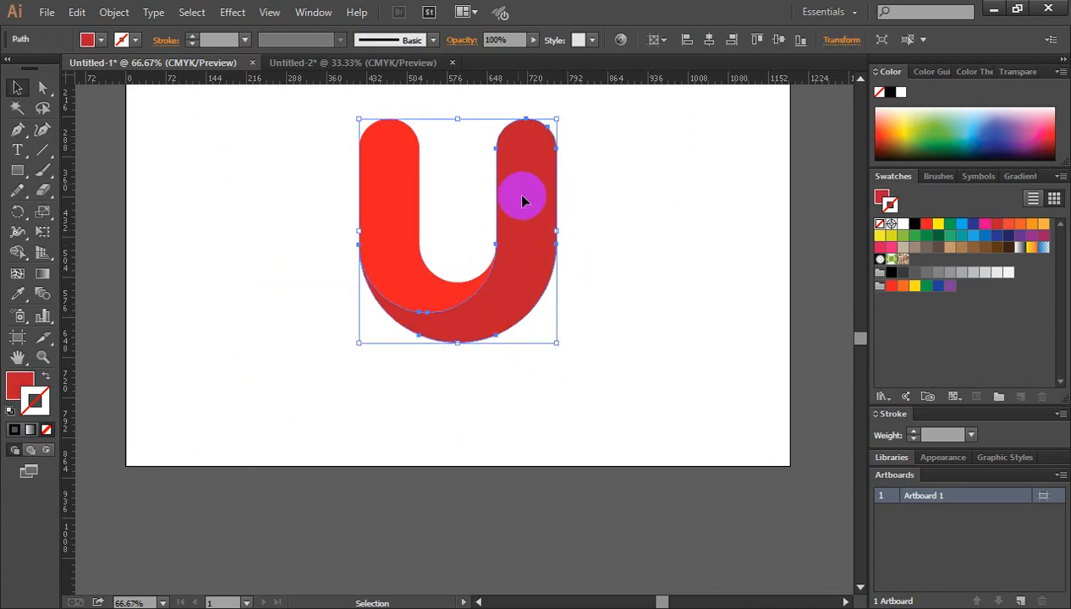
double_click(22, 388)
left_click(773, 296)
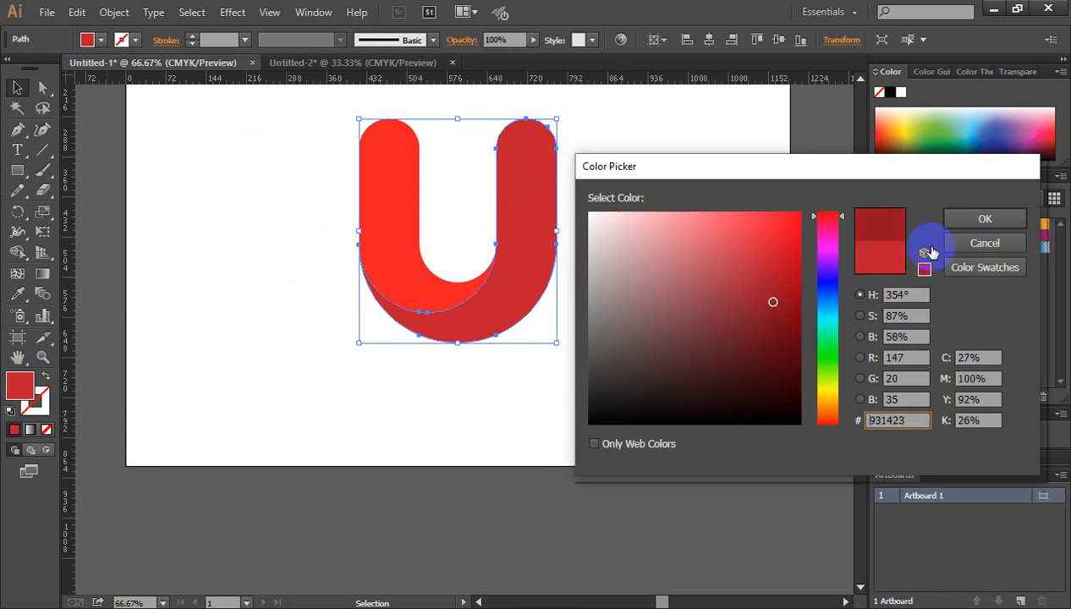
left_click(975, 220)
left_click(664, 314)
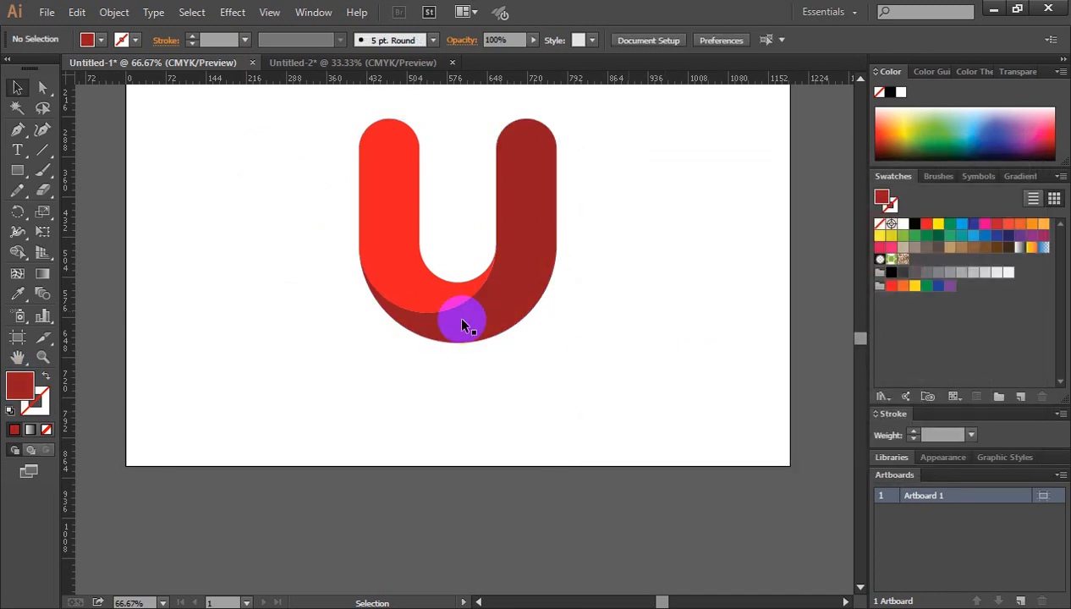
Step: Lengthen both stems of the U slightly by nudging only their top anchor points upward
key("ctrl+minus")
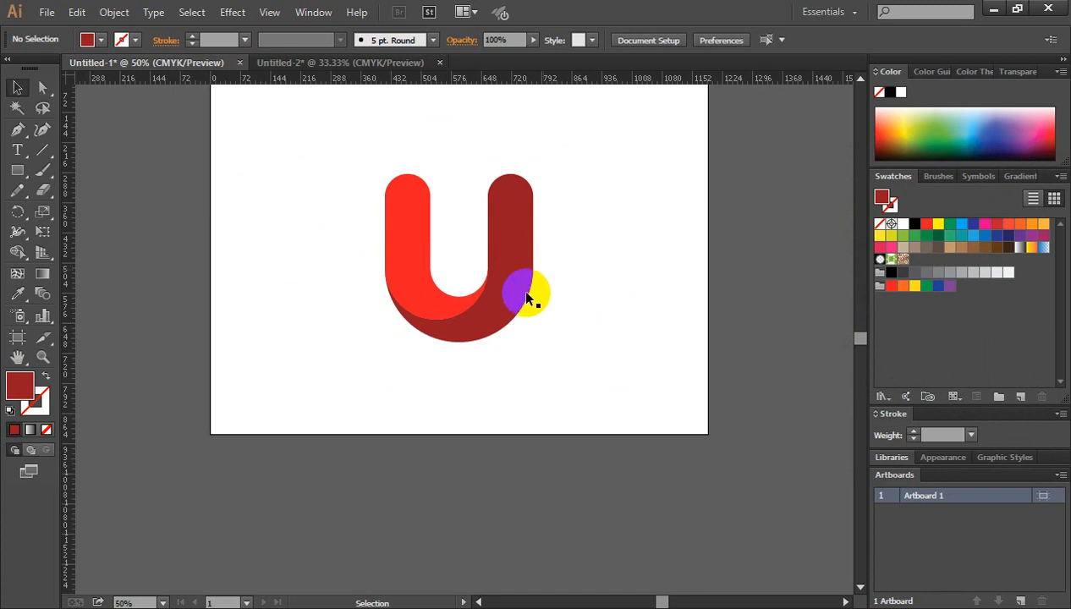
left_click(438, 286, "ctrl")
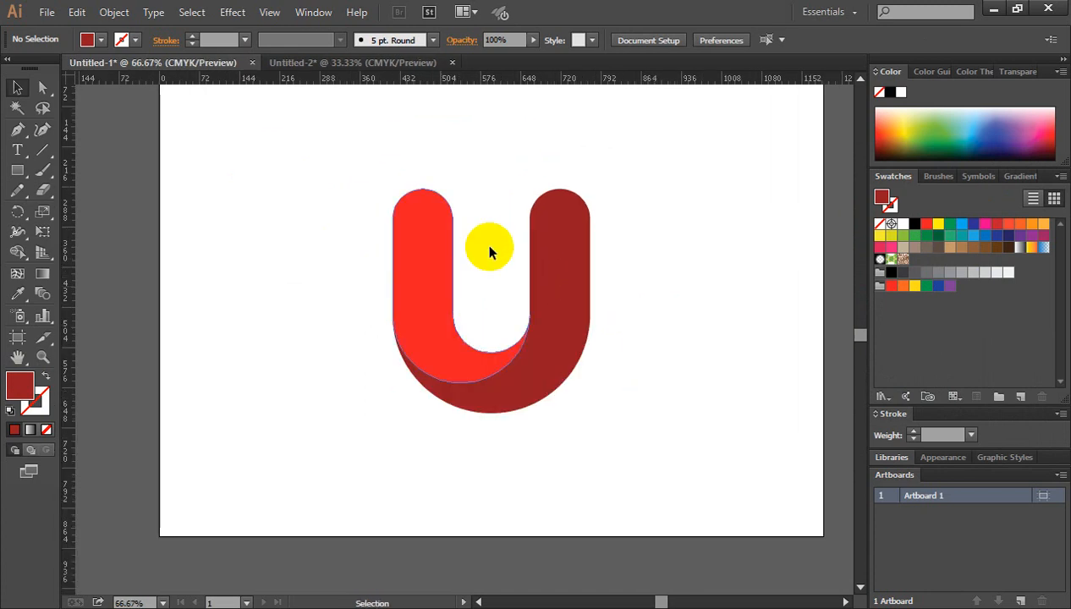
left_click(42, 89)
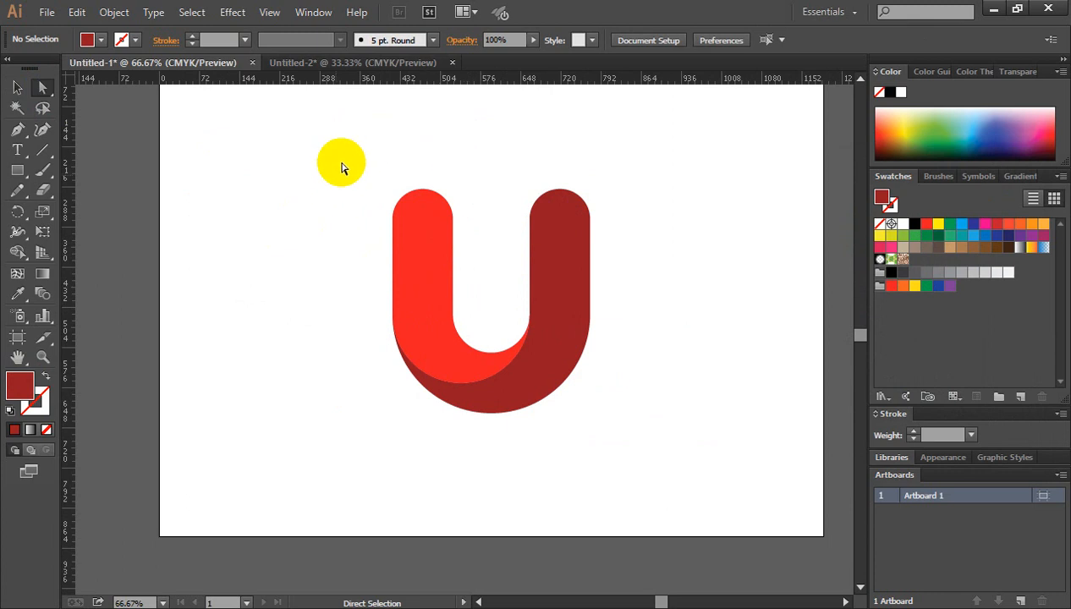
left_click_drag(342, 167, 639, 259)
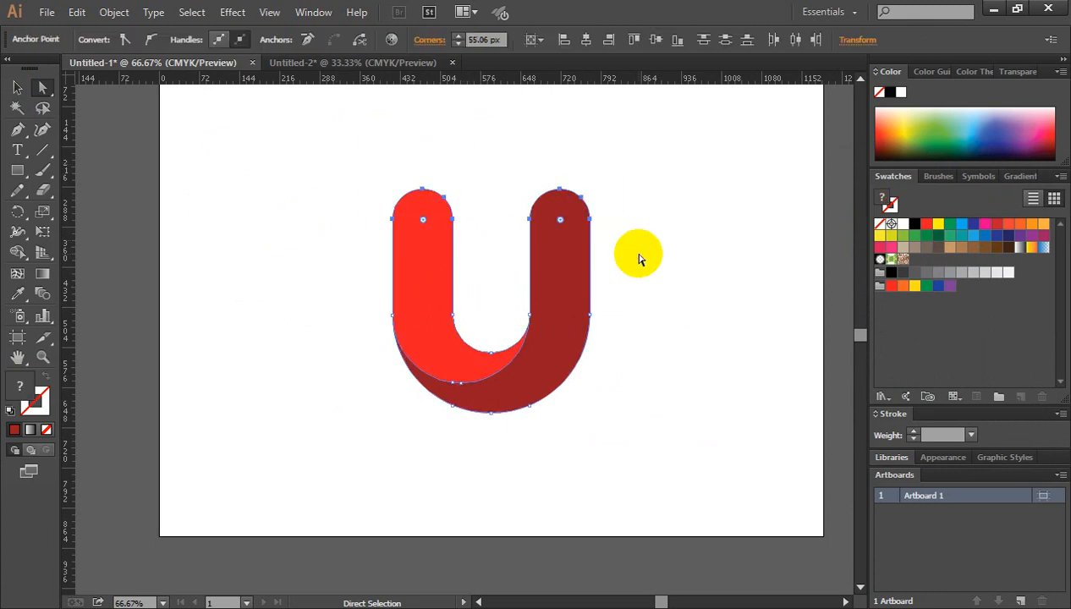
key("shift+Up")
key("shift+Up")
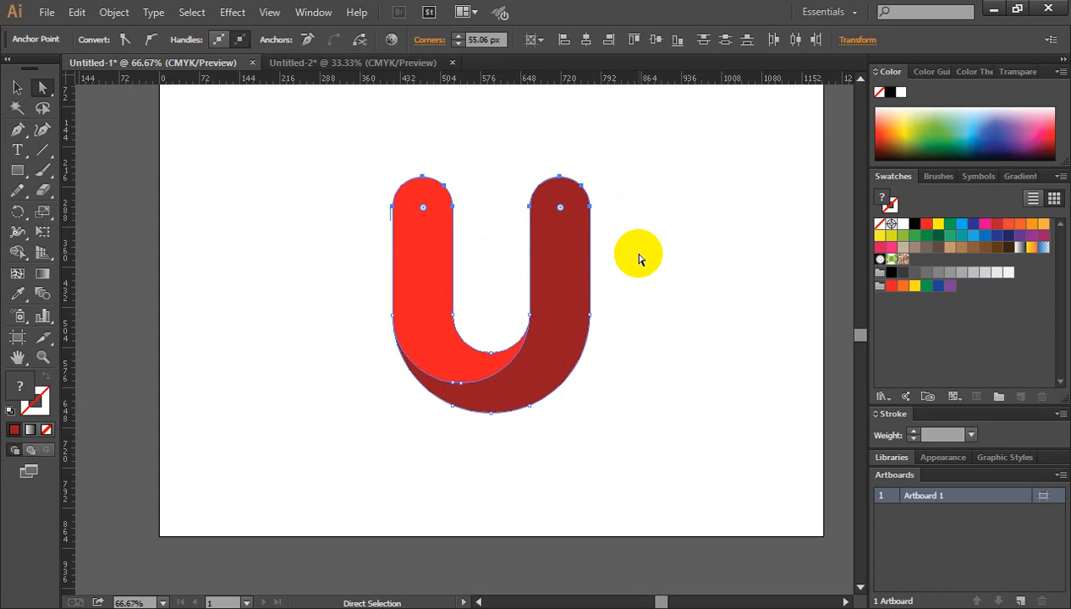
key("shift+Down")
key("shift+Down")
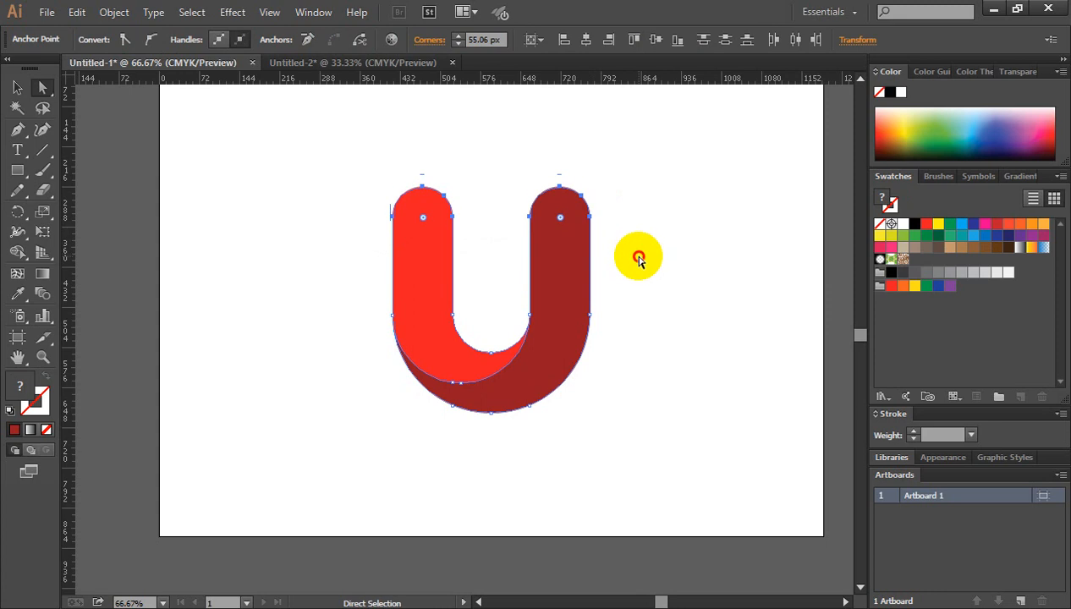
left_click(639, 258)
Step: Scale both shapes of the U down slightly together and move them higher on the artboard
left_click(17, 87)
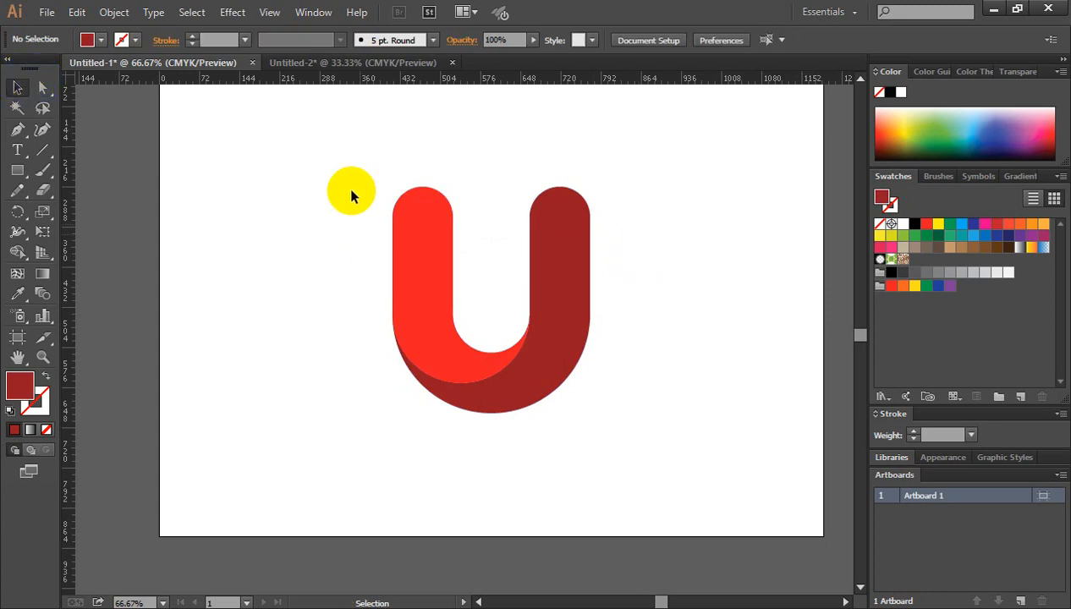
left_click_drag(364, 180, 580, 401)
left_click_drag(548, 340, 548, 296)
left_click(681, 330)
Step: Add the text UNIQUE at 48 pt below the U and scale it up to about 78 pt
key("ctrl+minus")
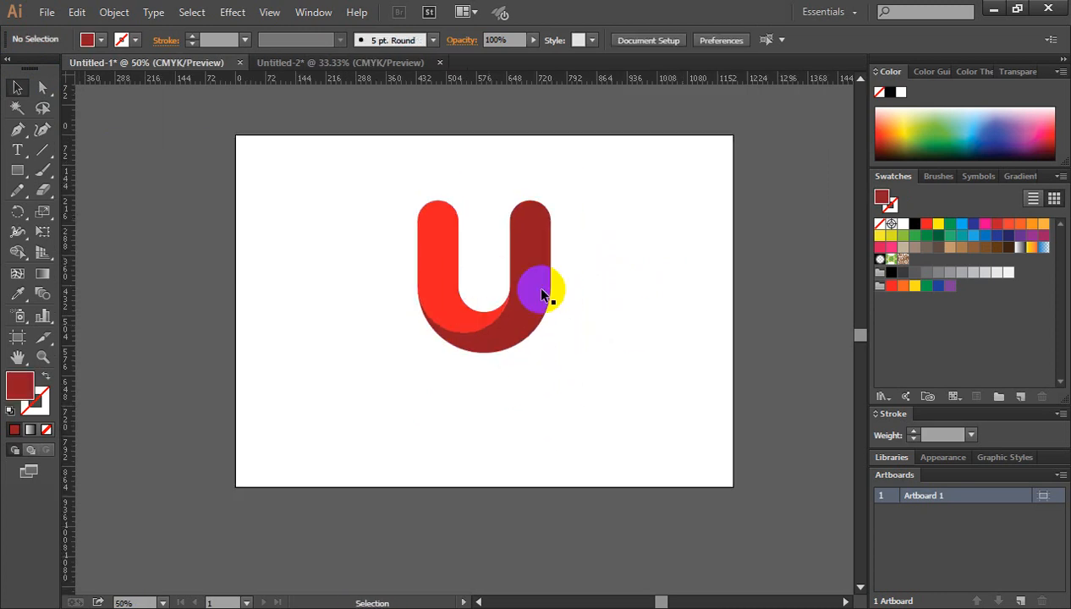
scroll(526, 303, "down", 1)
left_click(18, 153)
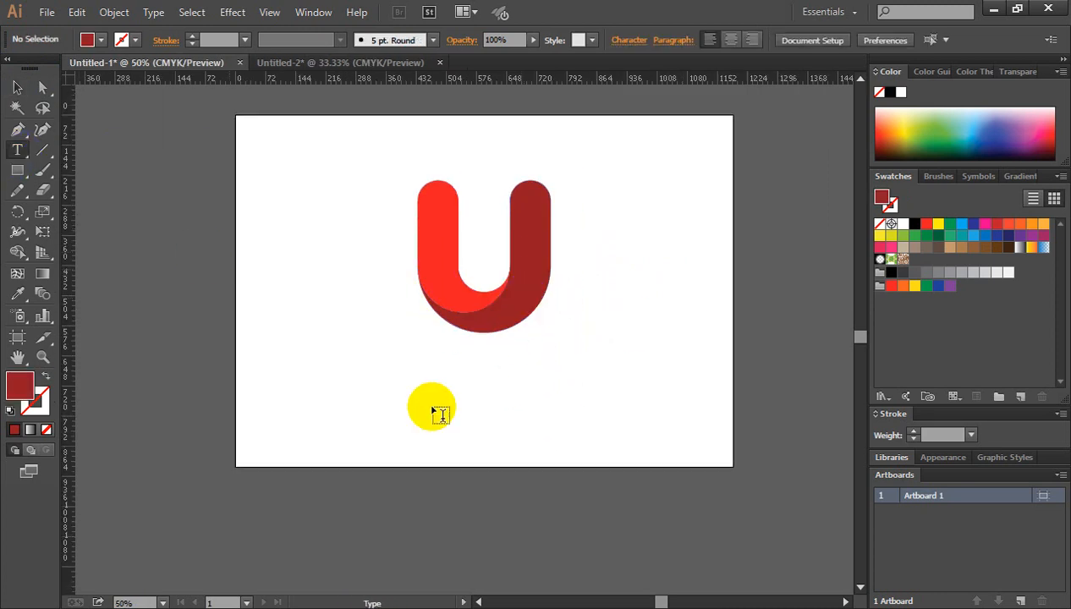
left_click(364, 375)
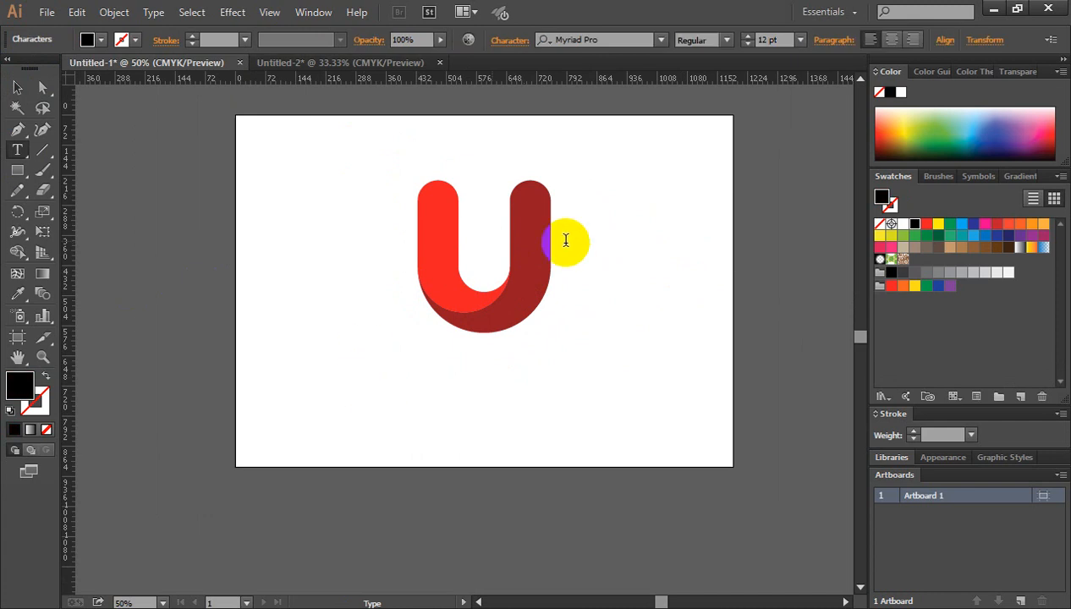
left_click(800, 49)
left_click(822, 302)
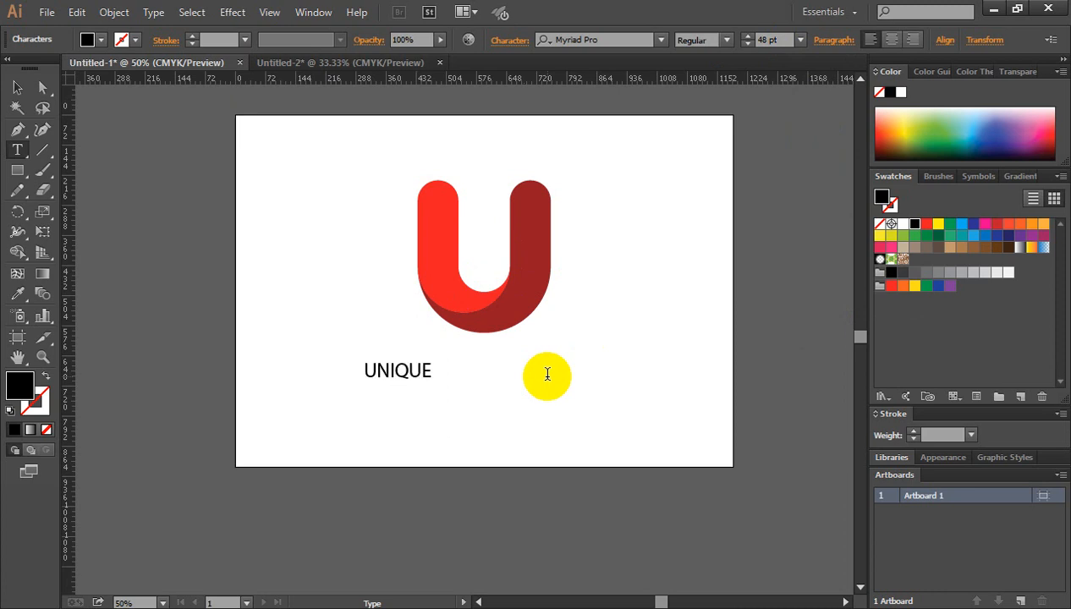
left_click(17, 87)
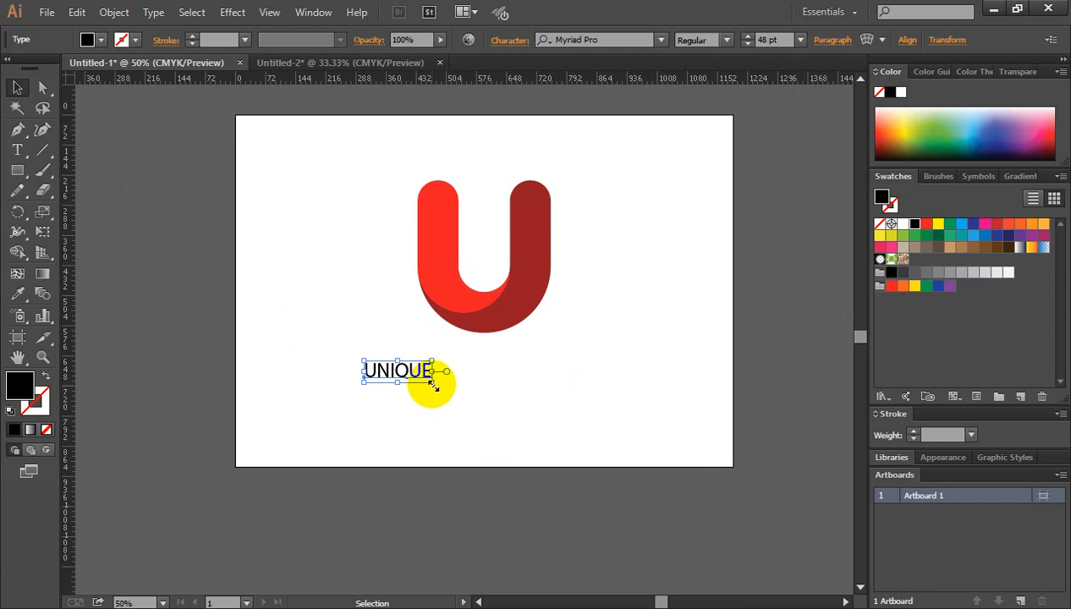
left_click_drag(432, 383, 466, 400)
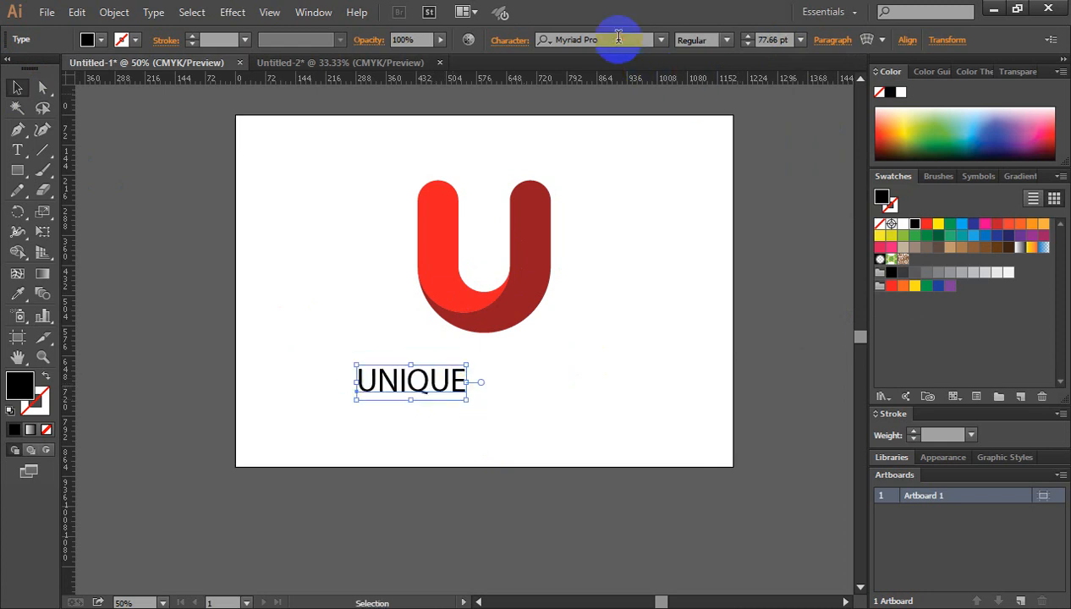
Step: Set the font of the UNIQUE text to Ethnocentric Regular
left_click(619, 39)
type("E")
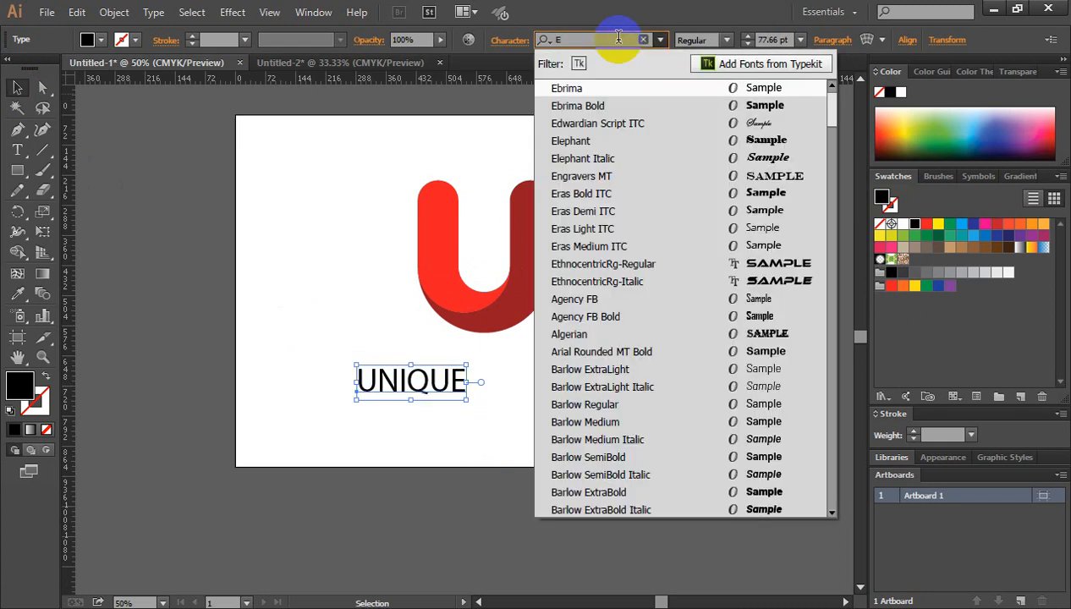
type("T")
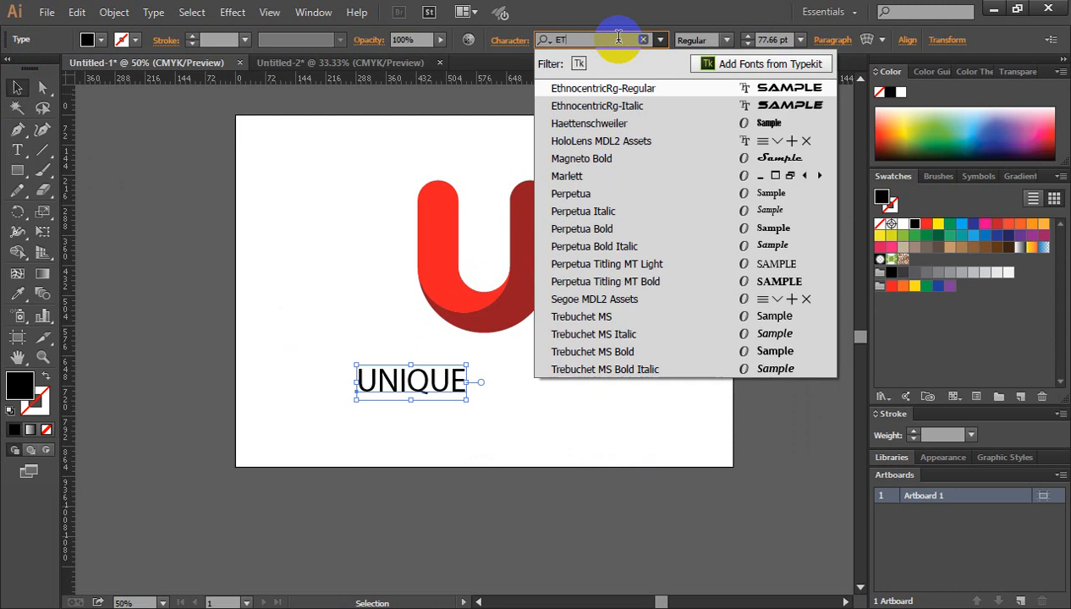
left_click(630, 96)
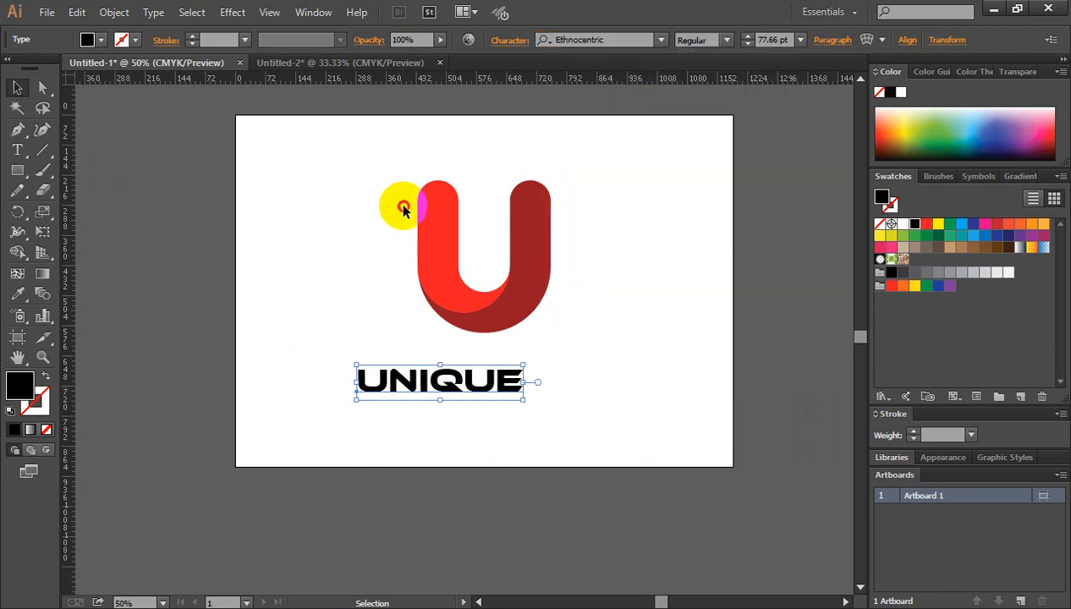
Step: Place a vertical guide through the centre of the U and move the UNIQUE text right to straddle it
left_click_drag(404, 209, 567, 314)
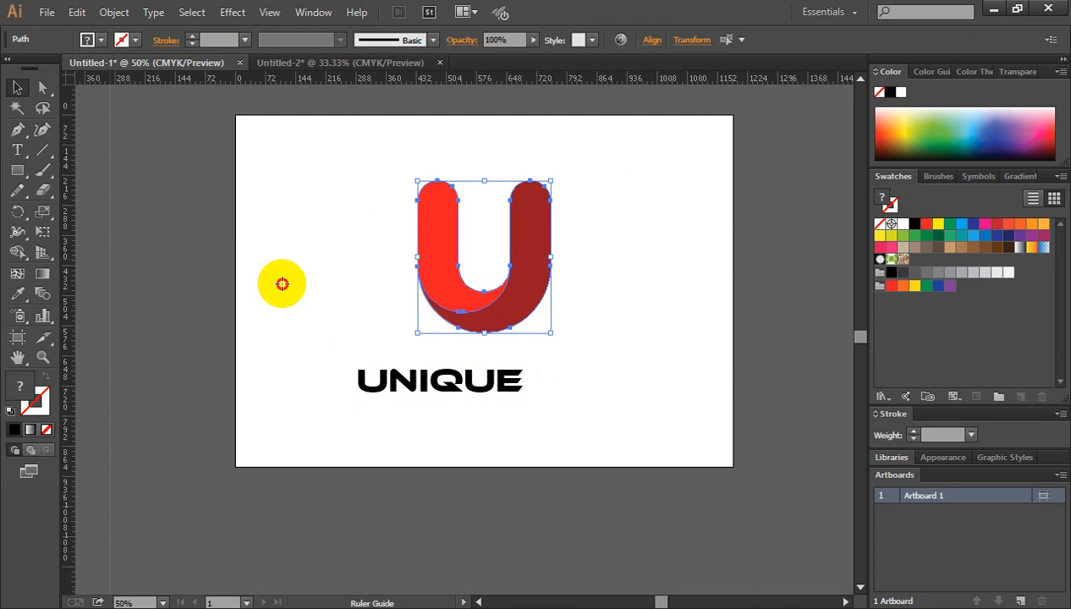
left_click_drag(282, 284, 484, 179)
left_click(512, 381)
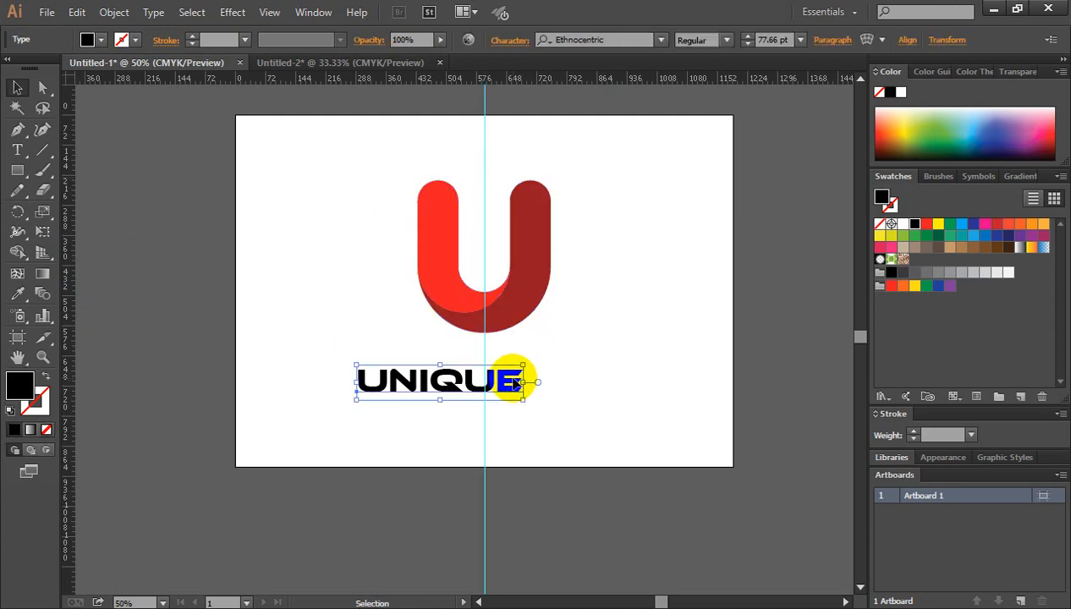
key("Right")
key("Right")
key("Right")
key("Right")
key("Right")
key("Right")
key("Right")
key("Right")
key("Right")
key("Right")
key("Right")
key("Right")
key("Right")
key("Right")
key("Right")
key("Right")
key("Right")
key("Right")
key("Right")
key("Right")
left_click_drag(442, 382, 471, 382)
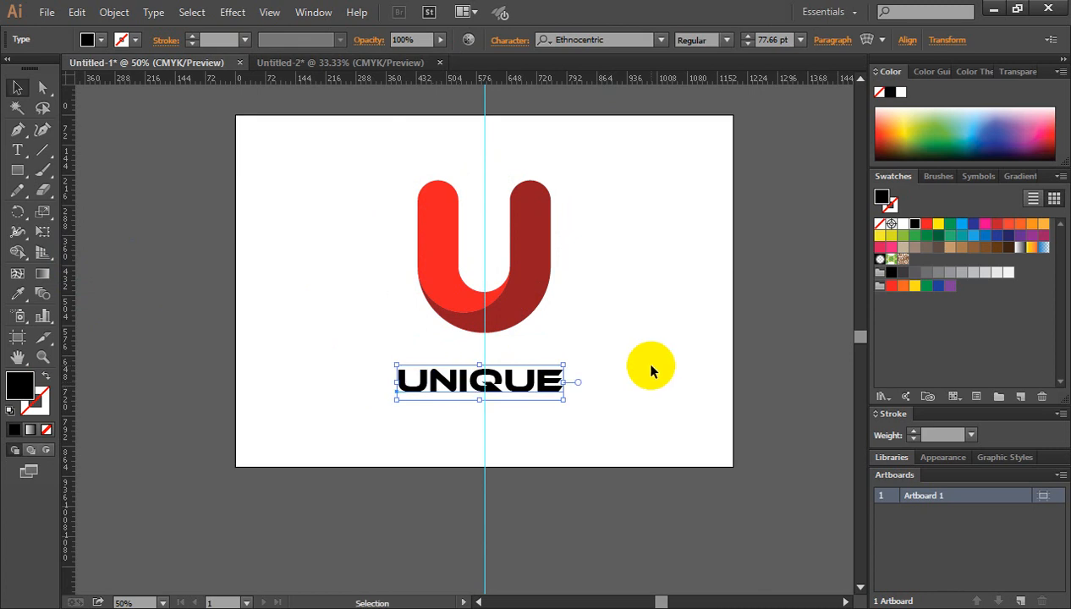
Step: Nudge the UNIQUE text up close beneath the U and slightly right to centre it on the guide
key("Up")
key("Up")
key("Up")
key("Up")
key("Up")
key("Up")
key("Up")
key("Up")
key("Up")
key("Up")
key("Up")
key("Up")
key("Up")
key("Up")
key("Up")
key("Up")
key("Up")
key("Up")
key("Up")
key("Up")
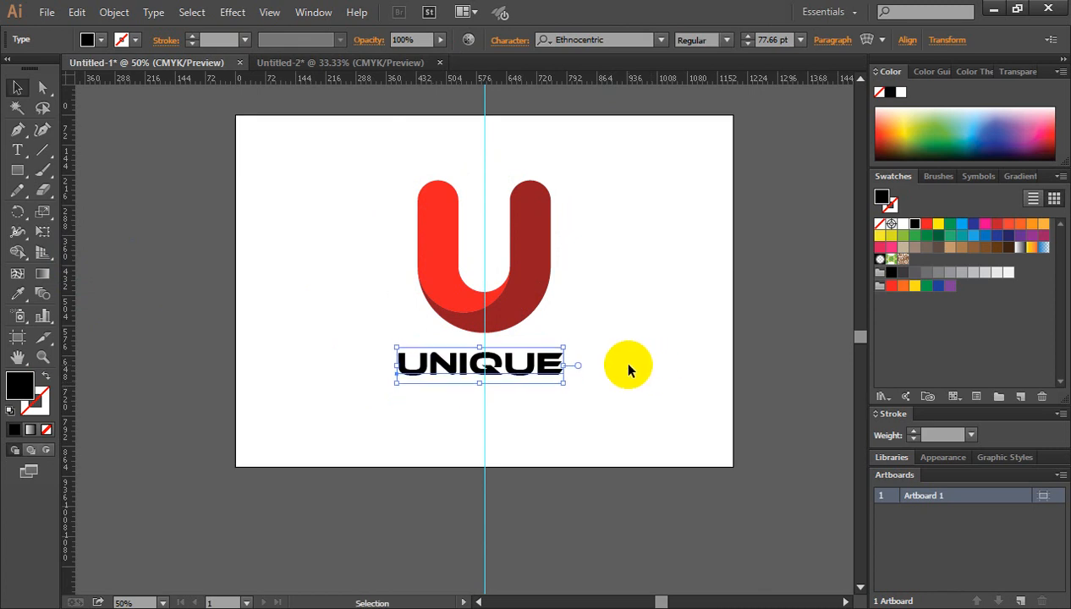
key("Up")
key("Up")
key("Up")
key("Up")
key("Up")
key("Up")
key("Right")
key("Right")
key("Right")
key("Right")
key("Right")
key("Right")
key("Right")
key("Right")
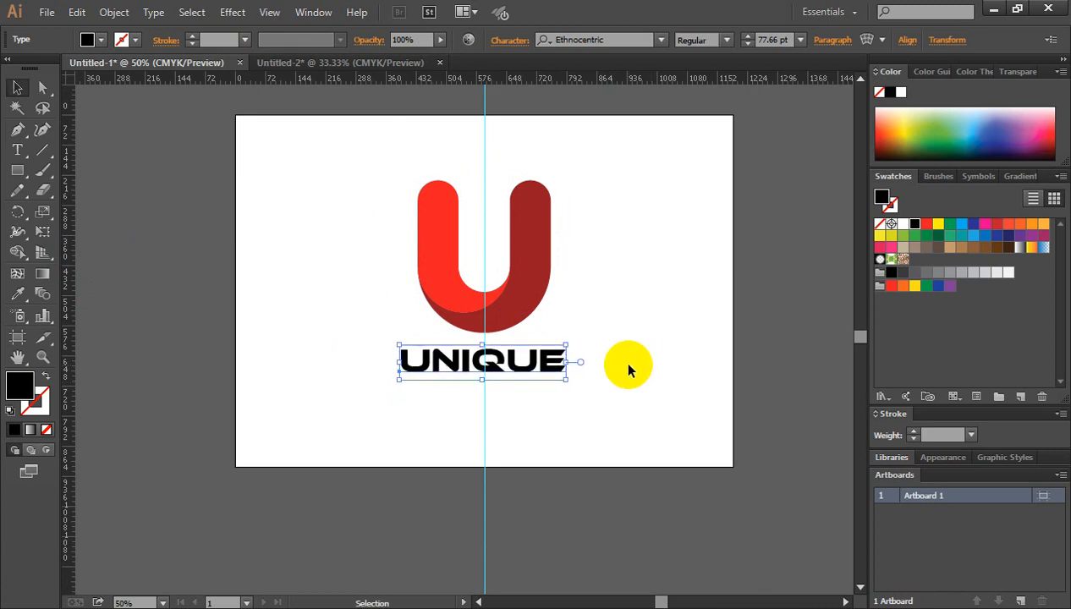
key("Up")
key("Up")
key("Up")
key("Up")
key("Right")
key("Right")
key("Right")
key("Right")
key("Up")
key("Up")
key("Up")
key("Up")
key("Up")
key("Up")
key("Up")
key("Up")
key("Up")
key("Up")
key("Up")
key("Up")
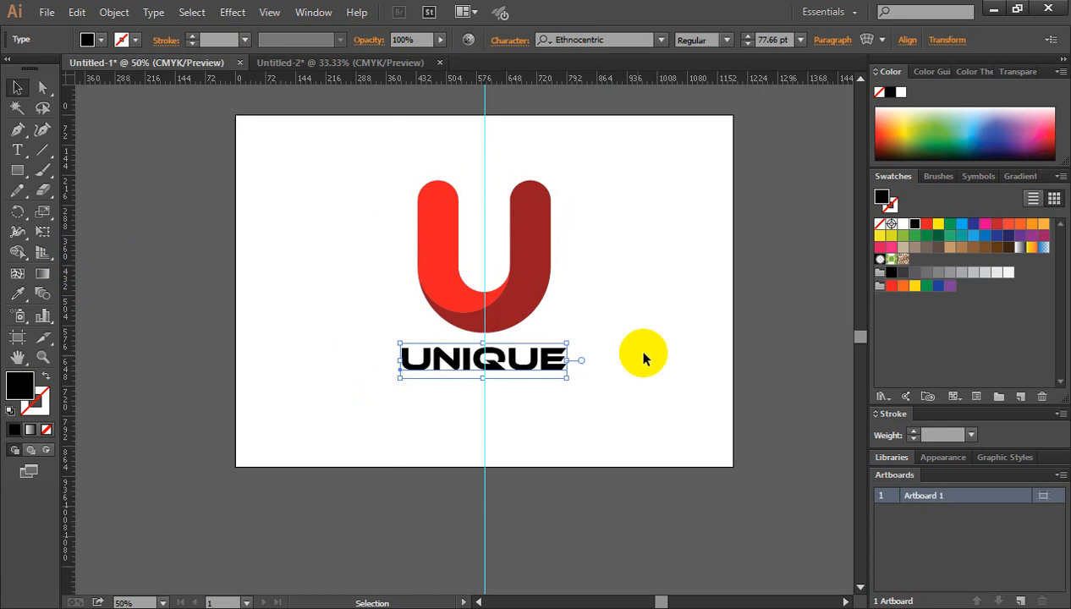
left_click(649, 352)
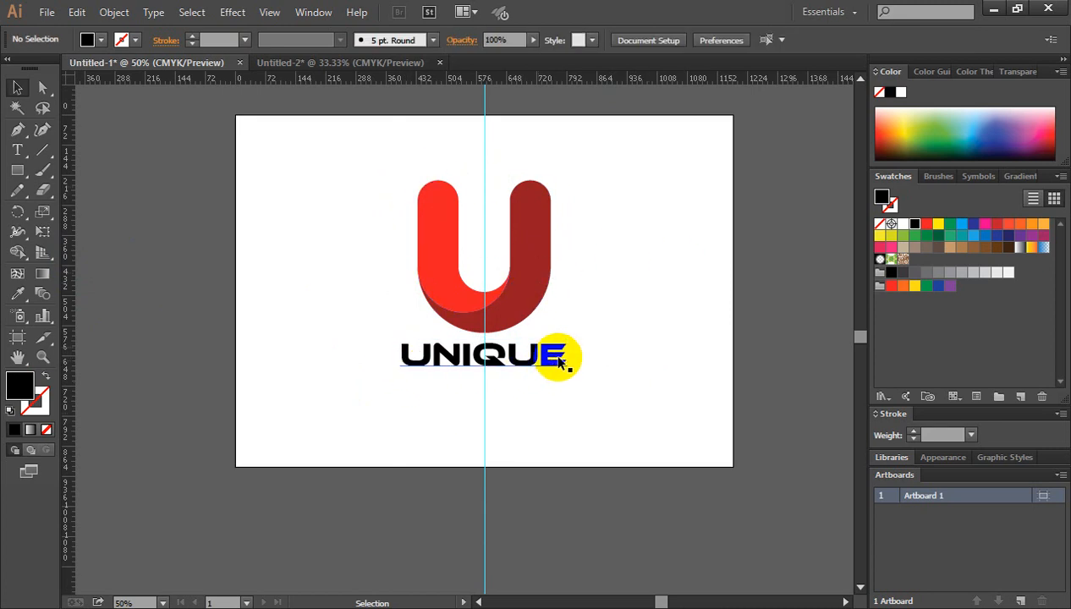
Step: Add the tagline text YOUR GAGLINE at 48 pt and move it below the UNIQUE text
left_click(17, 150)
left_click(358, 295)
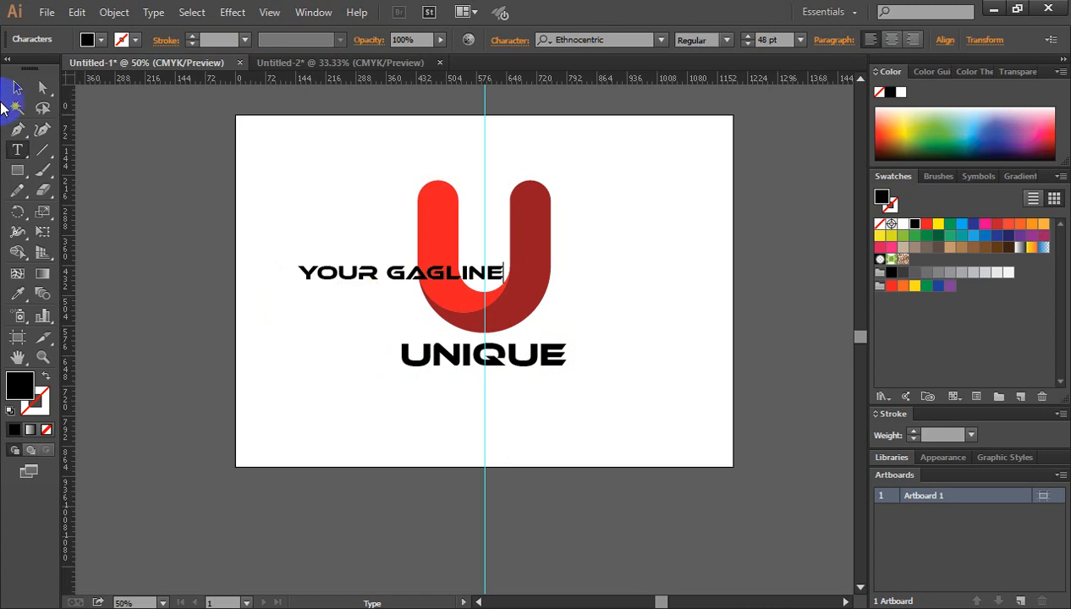
left_click(17, 87)
left_click(335, 279)
left_click_drag(339, 279, 430, 404)
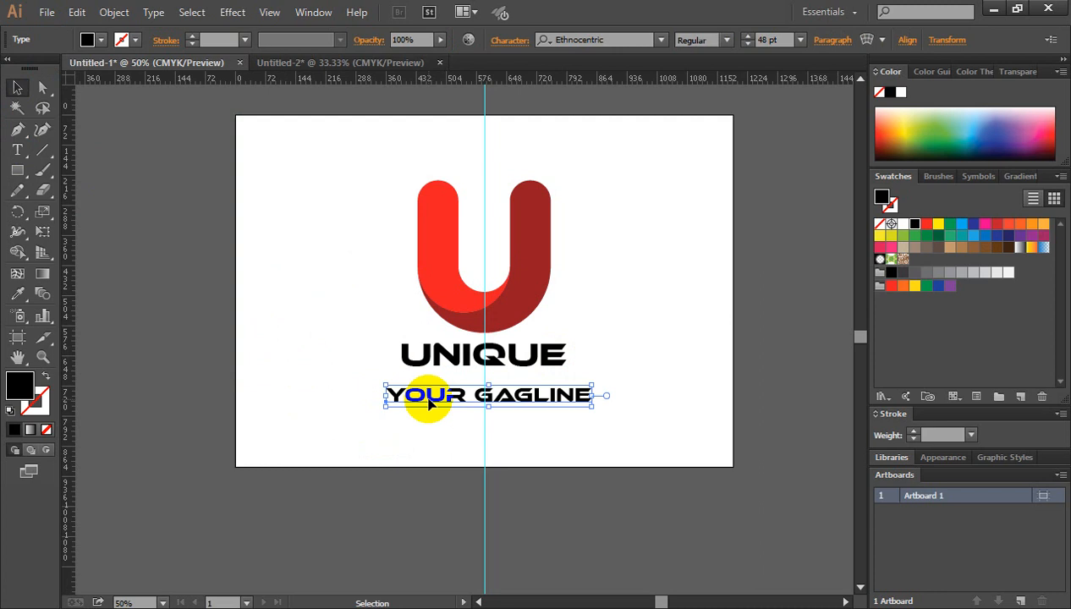
Step: Nudge the tagline left onto the guide's centre and scale it down to about 24.56 pt, starting at the left edge of UNIQUE
key("Left")
key("Left")
key("Left")
key("Left")
key("Left")
key("Left")
key("Left")
key("Left")
key("Left")
key("Left")
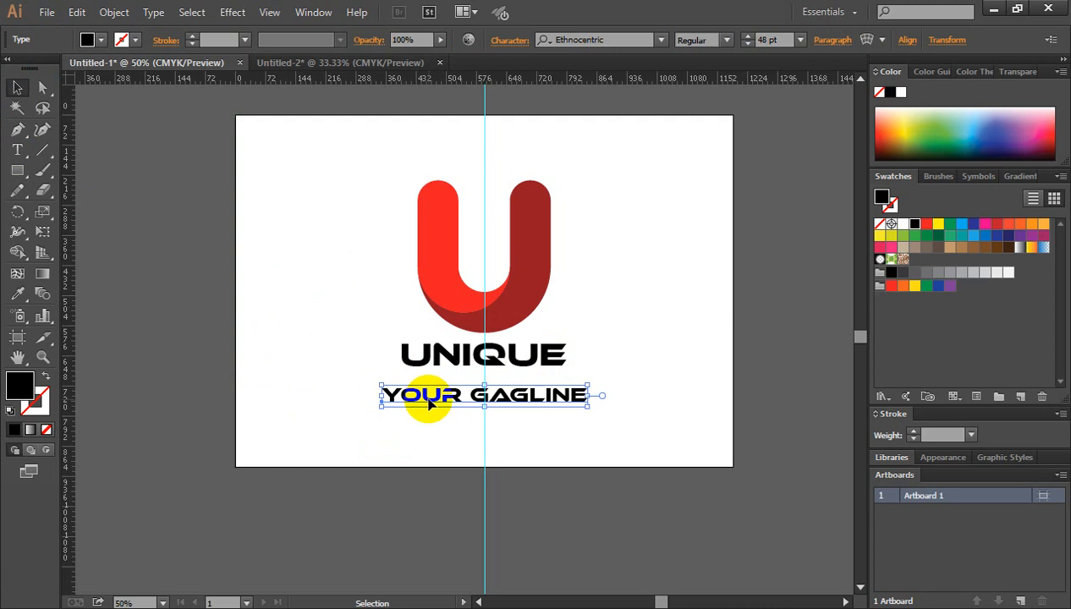
left_click_drag(587, 406, 461, 385)
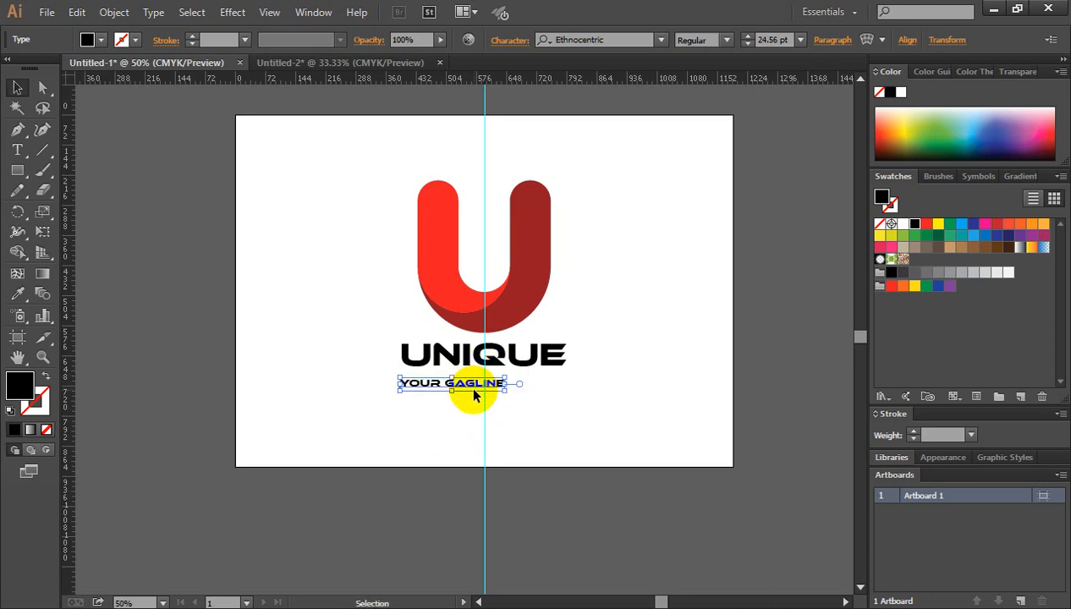
Step: Widen the letter spacing of the tagline until it is nearly as wide as the UNIQUE text
key("alt+Right")
key("alt+Right")
key("alt+Right")
key("alt+Right")
key("alt+Right")
key("alt+Right")
key("alt+Right")
key("alt+Right")
key("alt+Right")
key("alt+Right")
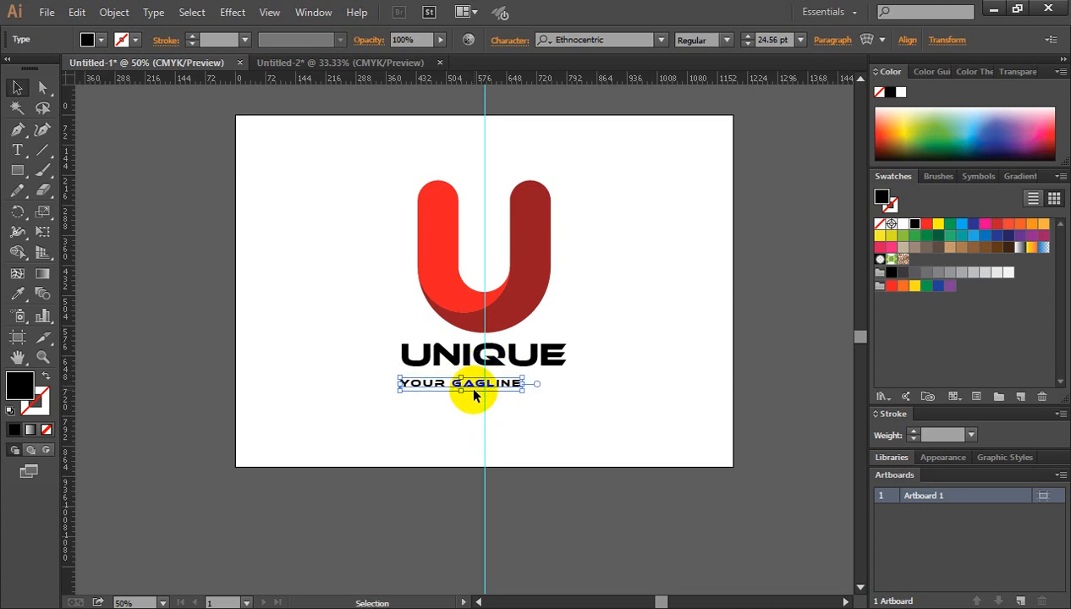
key("alt+Right")
key("alt+Right")
key("alt+Right")
key("alt+Right")
key("alt+Right")
key("alt+Right")
key("alt+Right")
key("alt+Right")
key("alt+Right")
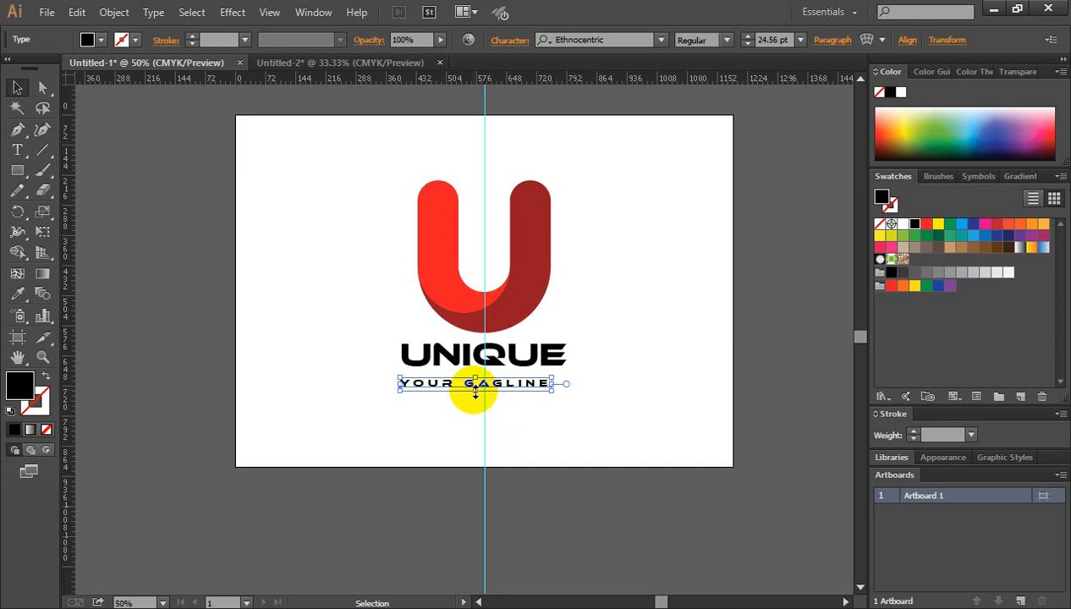
Step: Nudge the tagline right until it is centred on the vertical guide beneath UNIQUE
key("ctrl+plus")
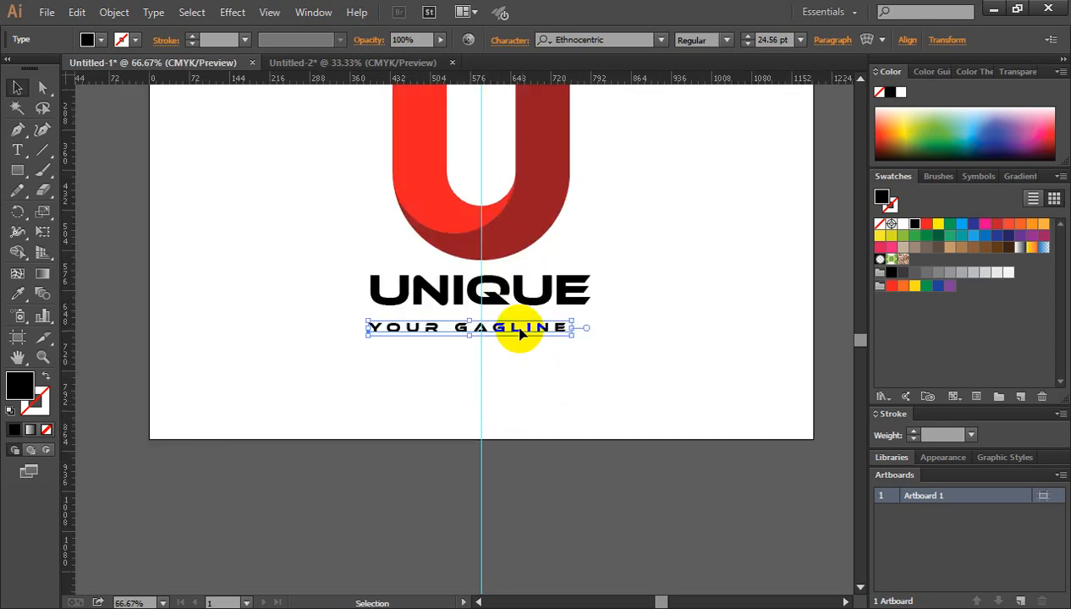
key("Right")
key("Right")
key("Right")
key("Right")
key("Right")
key("Right")
key("Right")
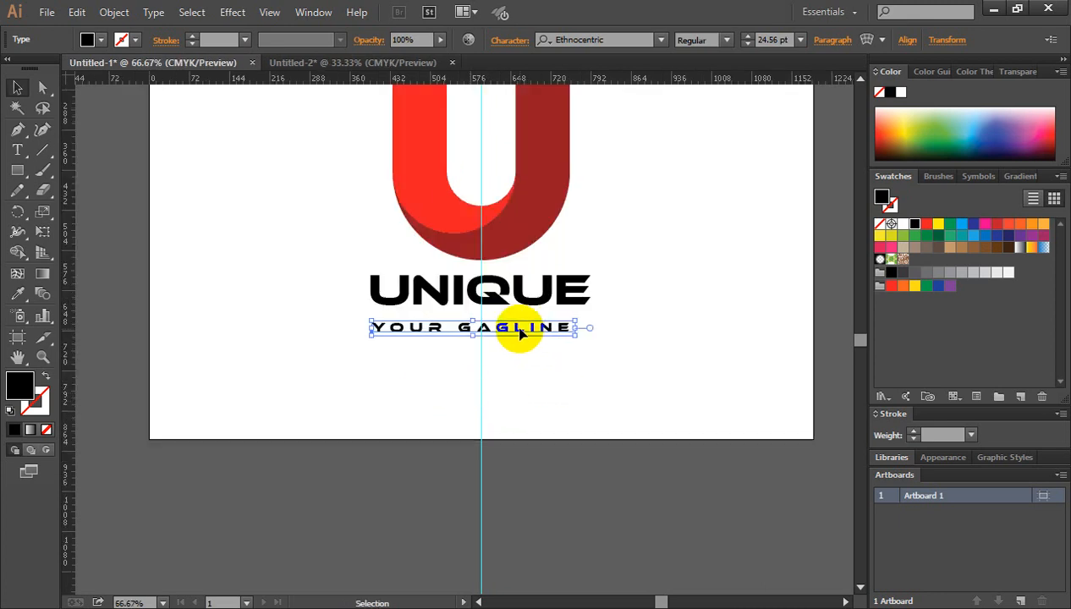
key("Right")
key("Right")
key("Right")
key("Right")
key("Right")
key("Right")
key("Right")
key("Right")
key("Right")
key("Right")
key("Right")
key("Right")
key("Right")
key("Right")
key("Right")
key("Right")
key("Right")
key("Right")
key("Right")
key("Right")
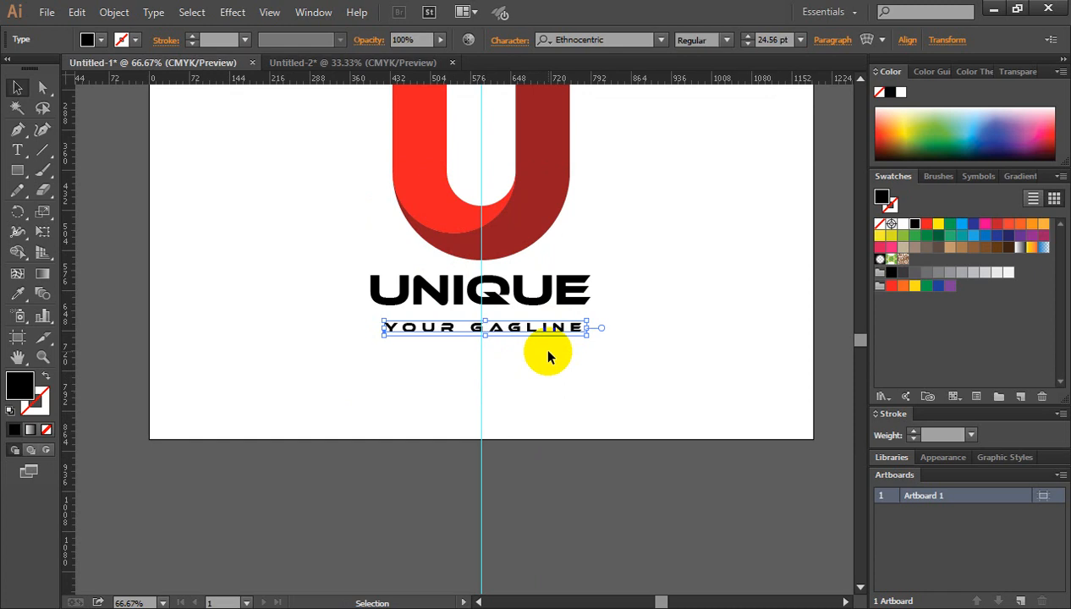
key("Left")
key("Left")
key("Left")
Step: Nudge the tagline up close beneath the UNIQUE text and deselect it
key("Up")
key("Up")
key("Up")
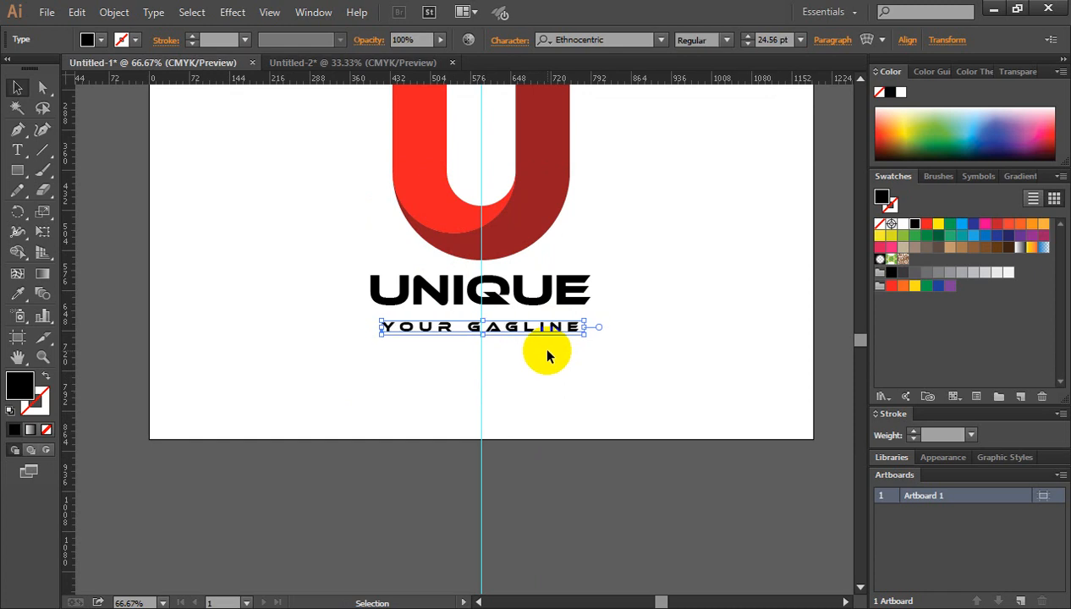
key("Up")
key("Up")
key("Up")
key("Up")
key("Up")
key("Up")
key("Up")
key("Up")
key("Up")
key("Up")
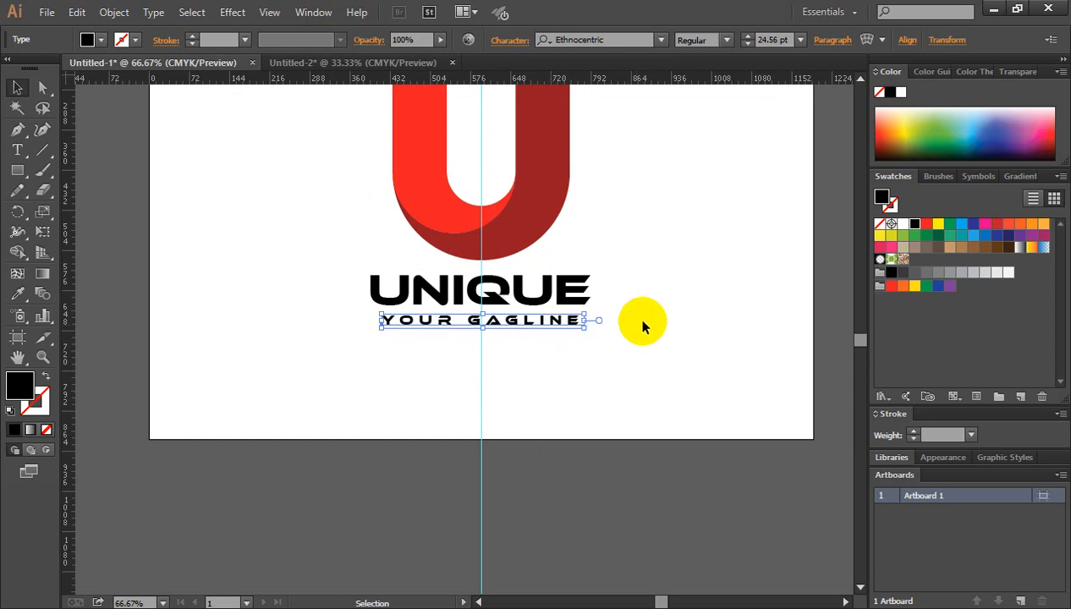
left_click(637, 325)
Step: Fill the YOUR GAGLINE tagline with the bright red swatch
left_click(544, 320)
scroll(721, 365, "up", 2)
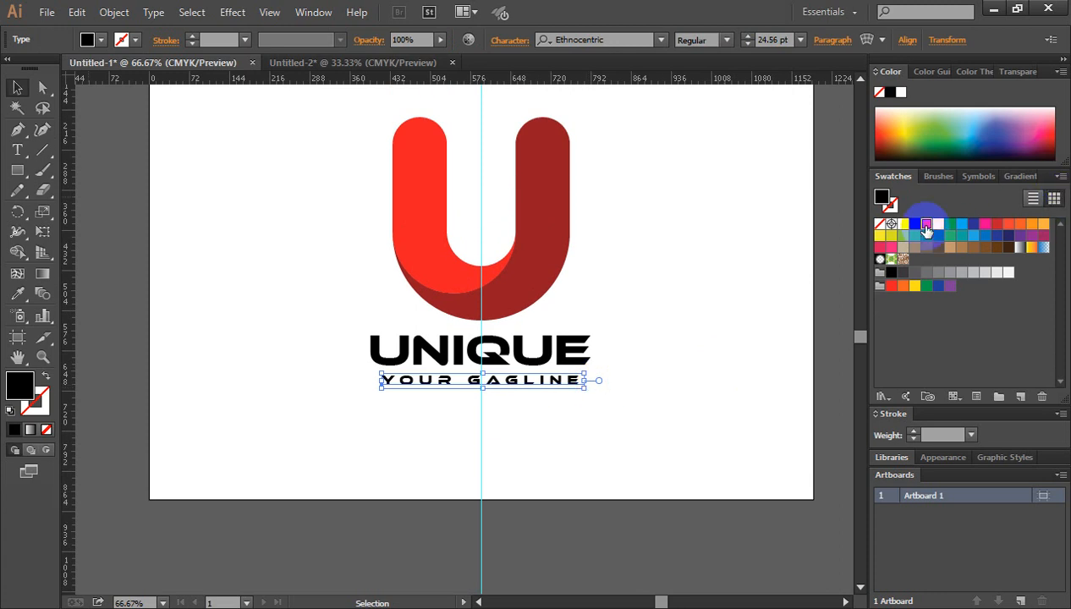
left_click(927, 225)
left_click(669, 343)
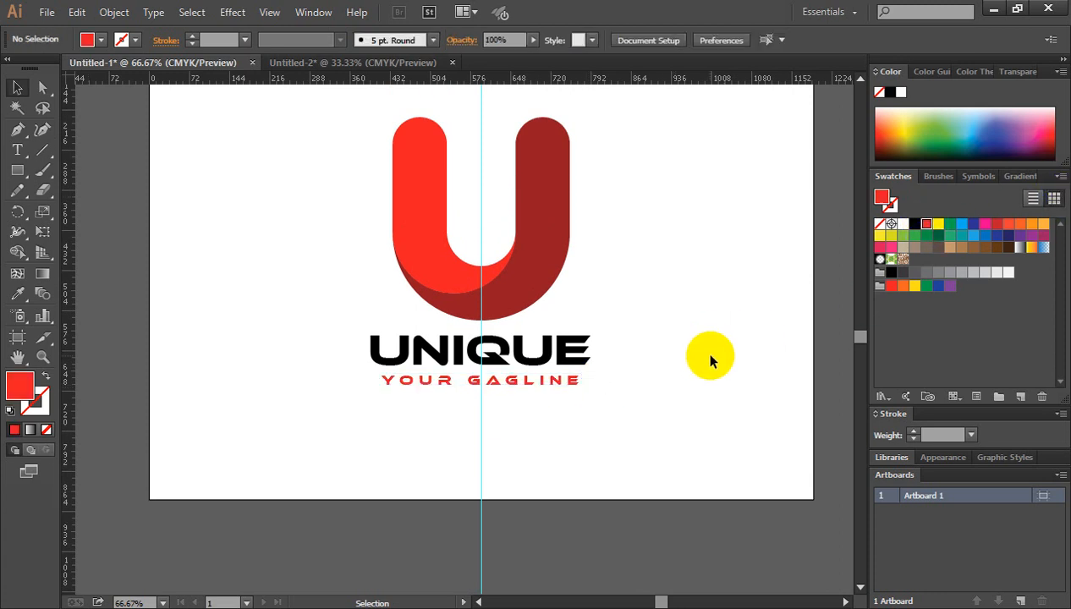
Step: Delete the vertical guide running through the centre of the logo
scroll(710, 360, "up", 1)
left_click(533, 127)
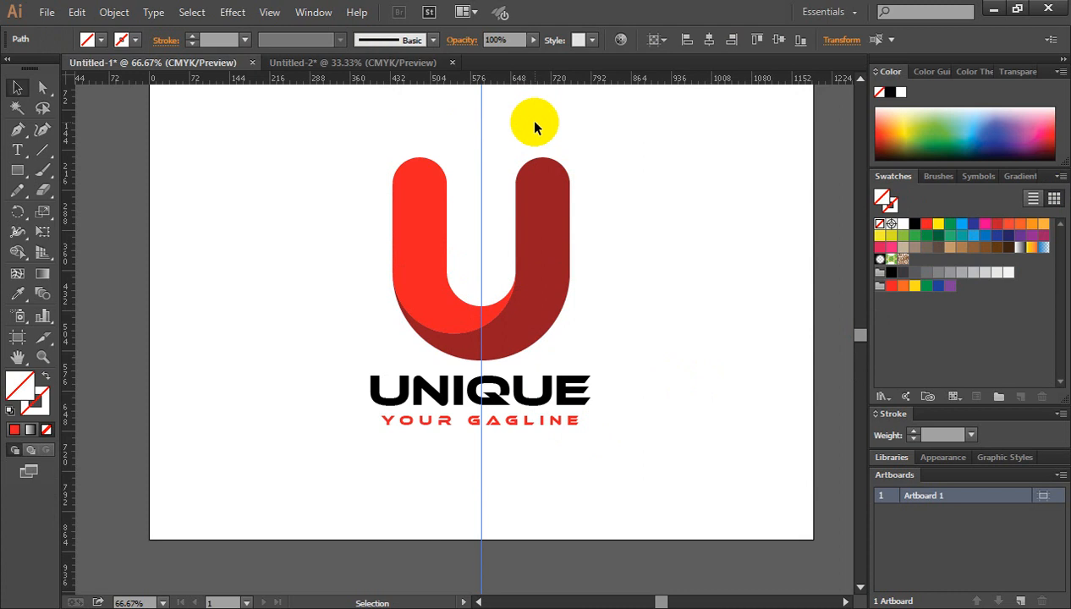
left_click(685, 268)
scroll(705, 298, "down", 1)
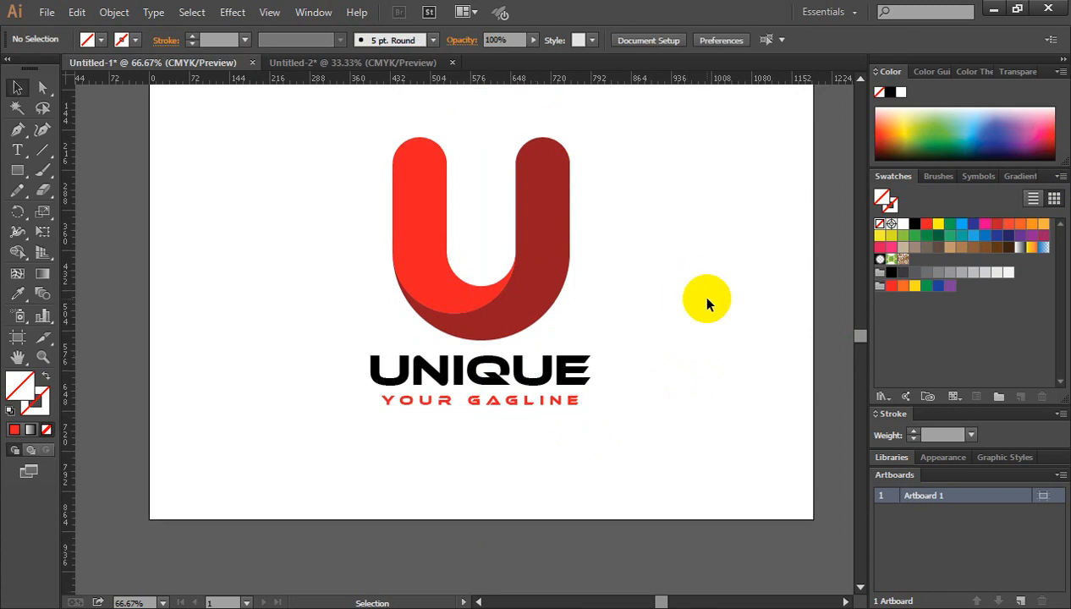